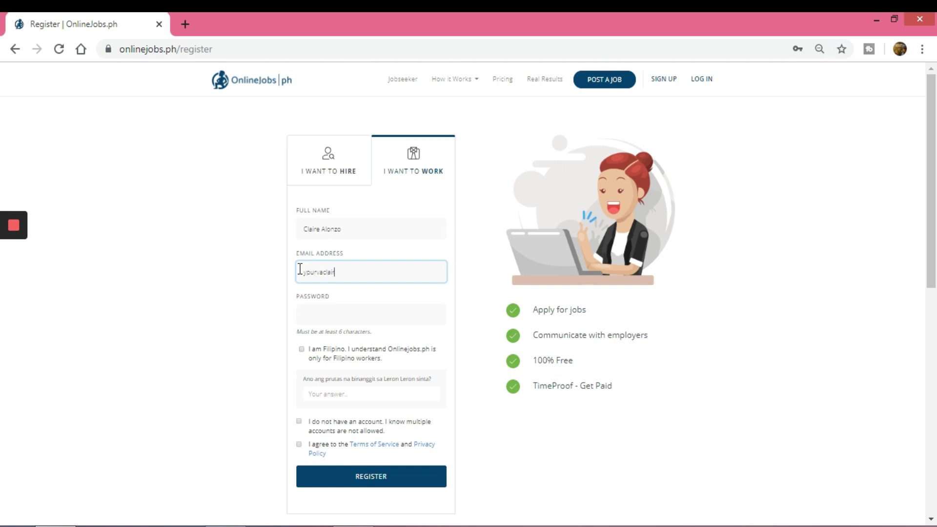
Step: Finish the e-mail address, enter the account password, and confirm being a Filipino worker
type("@h")
type("m")
type("a")
type("il.com")
left_click(334, 314)
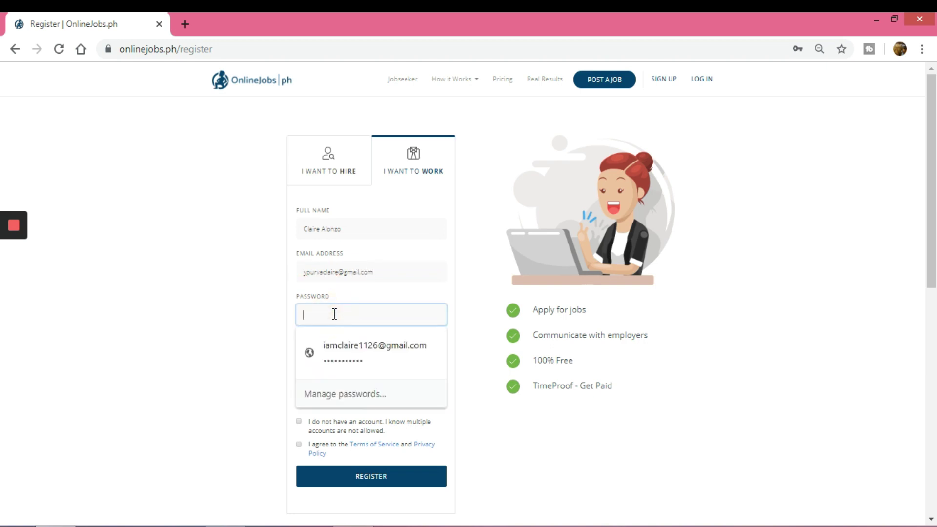
type("********")
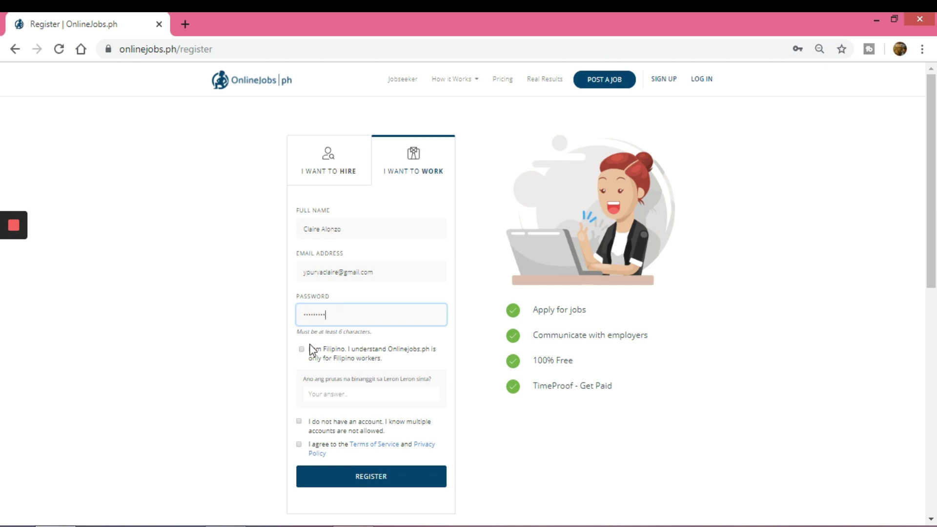
left_click(302, 349)
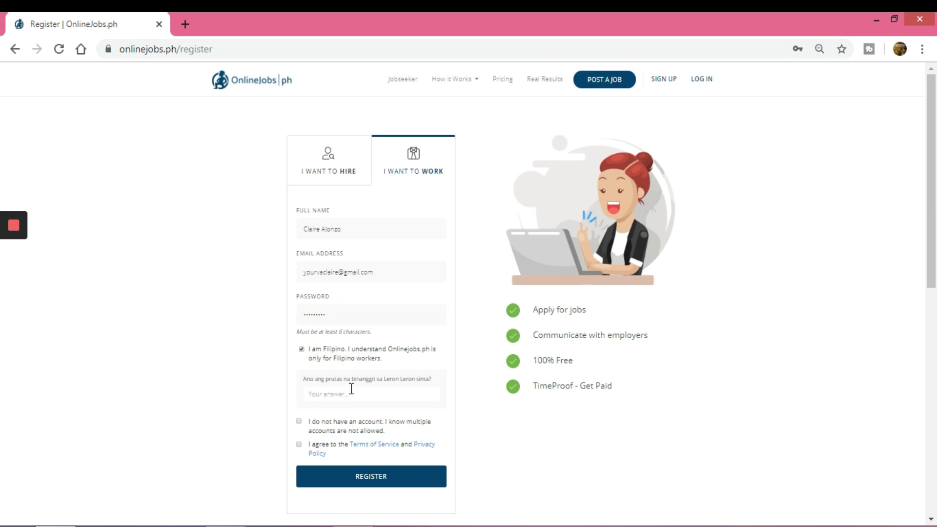
scroll(361, 395, "down", 1)
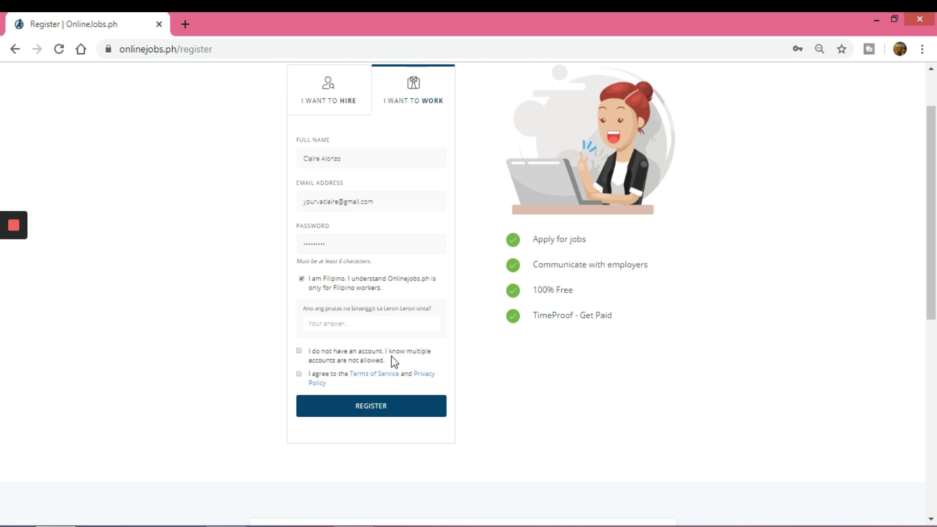
Step: Answer the verification question PAPAYA, confirm no other account, accept the Terms, and register
left_click(360, 323)
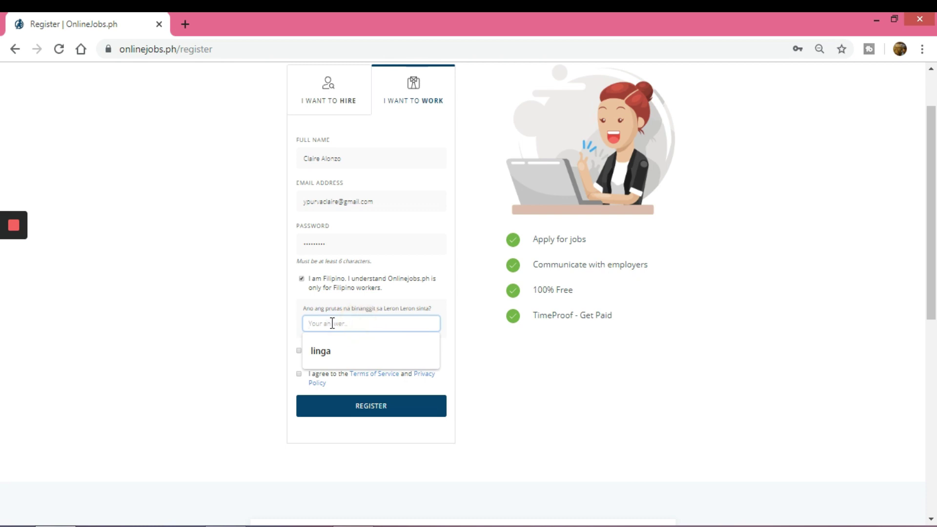
type("pPAP")
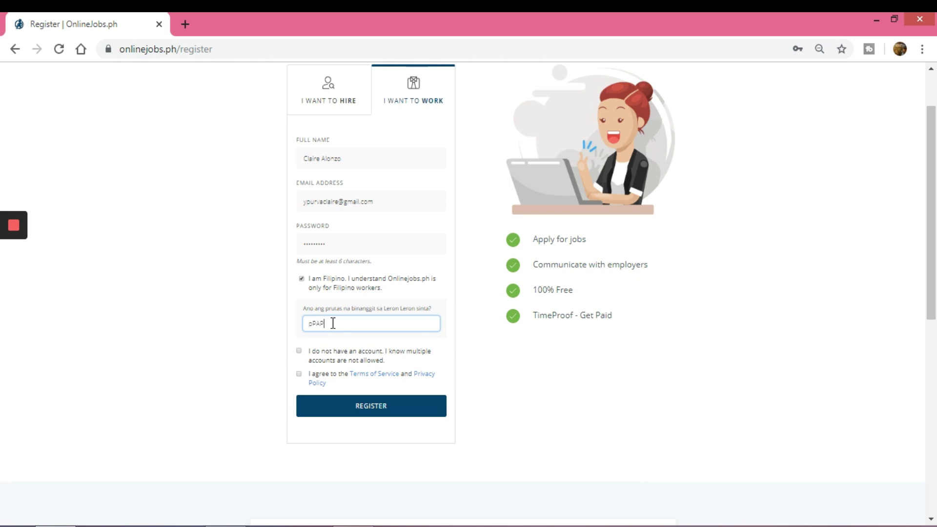
key("BackSpace")
key("BackSpace")
key("BackSpace")
key("BackSpace")
type("pA")
key("BackSpace")
key("BackSpace")
type("PAPAYA")
left_click(298, 351)
left_click(298, 374)
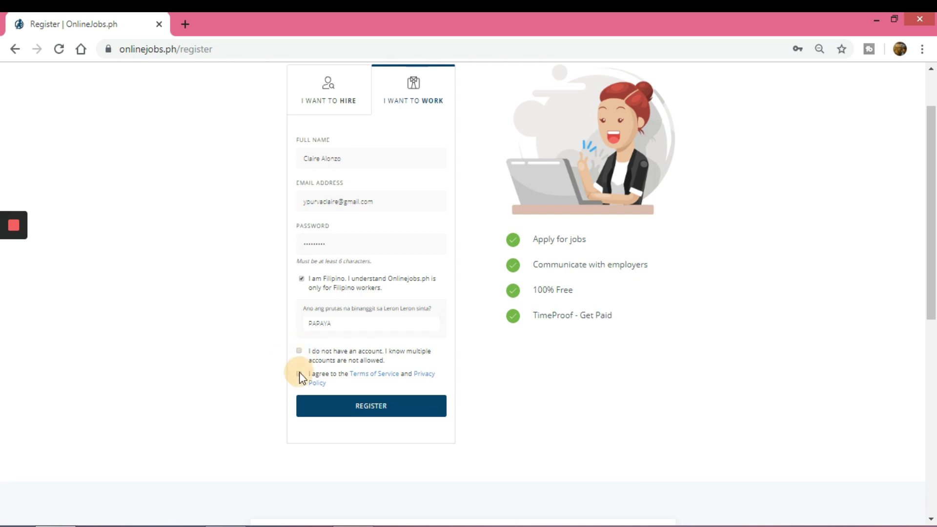
left_click(299, 351)
left_click(340, 406)
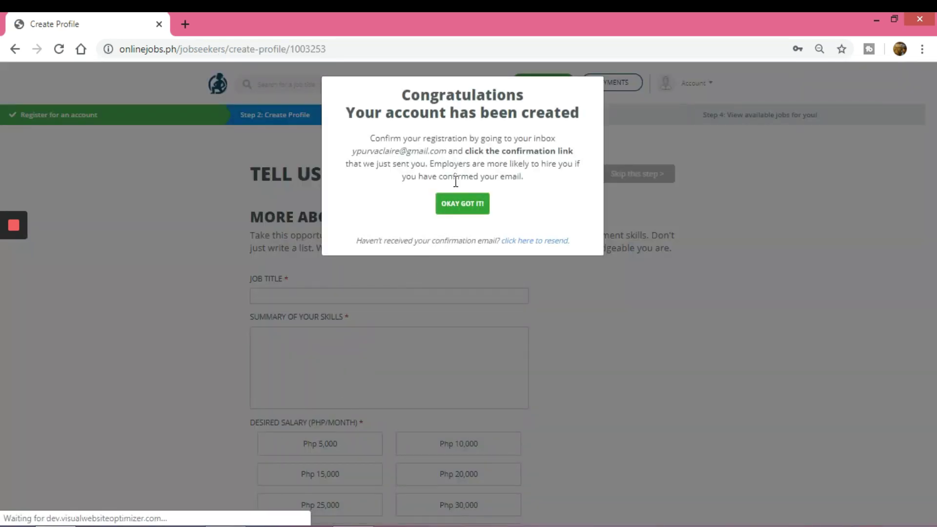
Step: Dismiss the account-created notice and set the job title to Appointment Setter
left_click(456, 203)
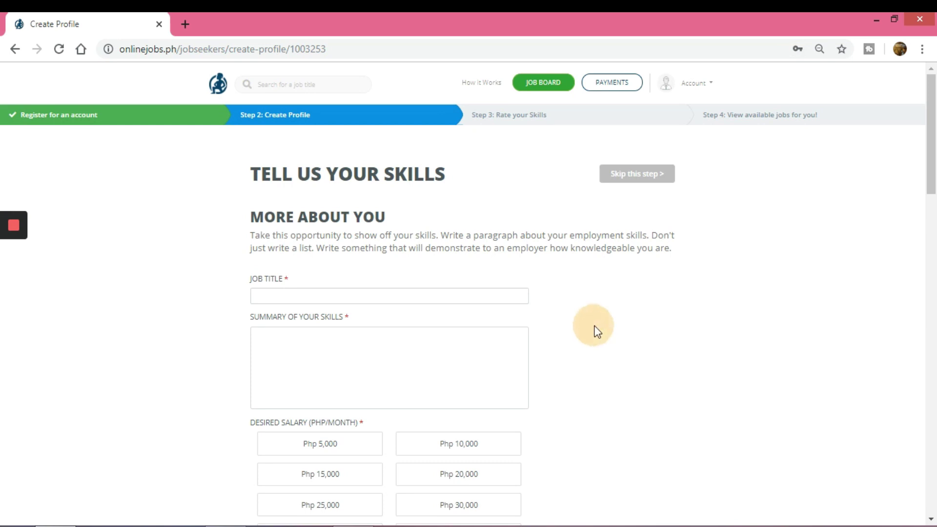
scroll(586, 327, "down", 3)
scroll(488, 297, "up", 2)
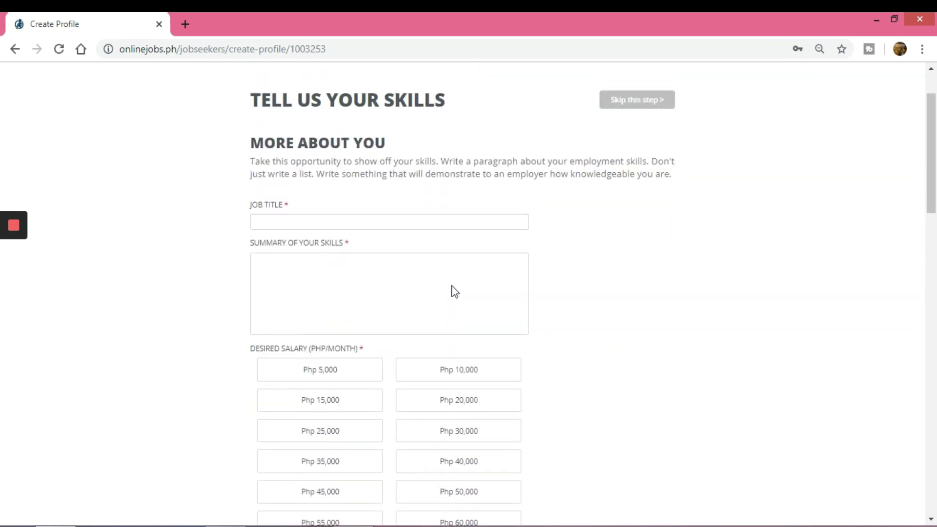
left_click(320, 225)
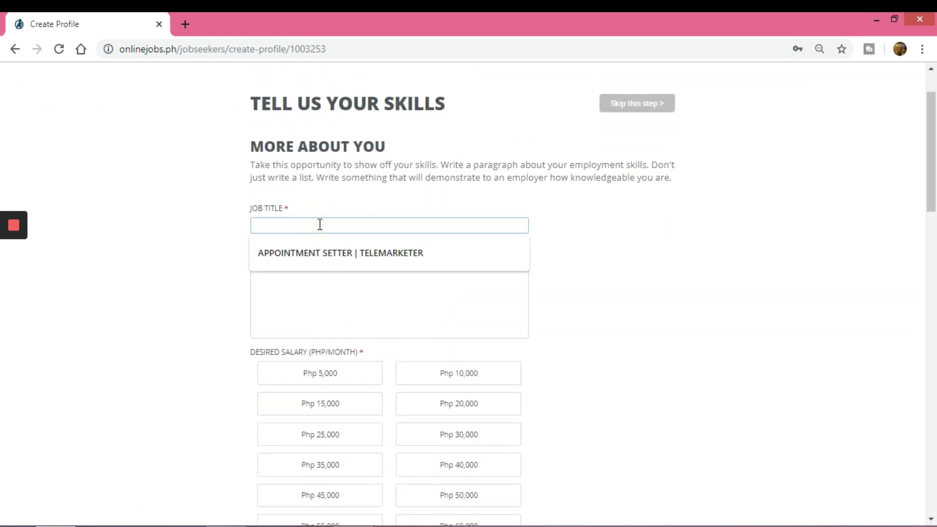
type("AppointMENT sETT")
key("BackSpace")
key("BackSpace")
key("BackSpace")
key("BackSpace")
key("BackSpace")
key("BackSpace")
key("BackSpace")
key("BackSpace")
key("BackSpace")
key("BackSpace")
key("BackSpace")
key("BackSpace")
key("BackSpace")
key("BackSpace")
key("BackSpace")
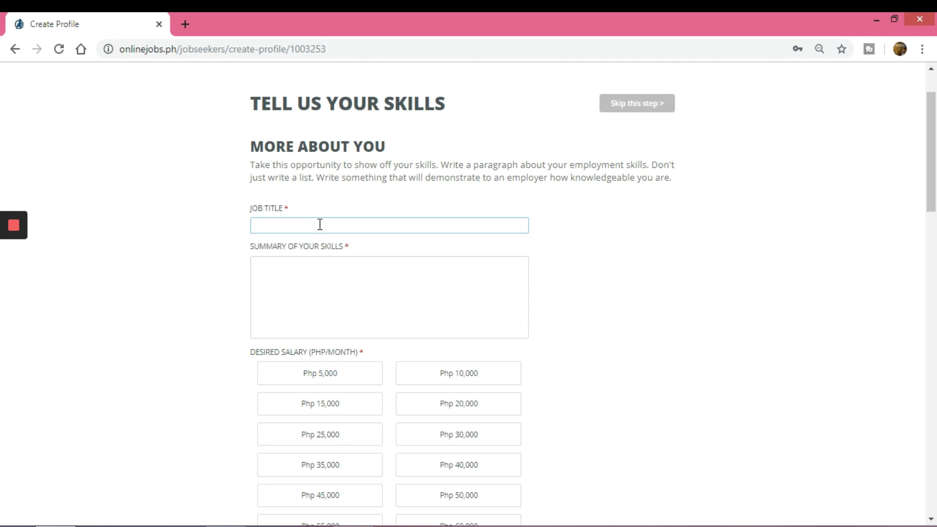
type("Appoint")
key("BackSpace")
key("BackSpace")
type("ment Setter")
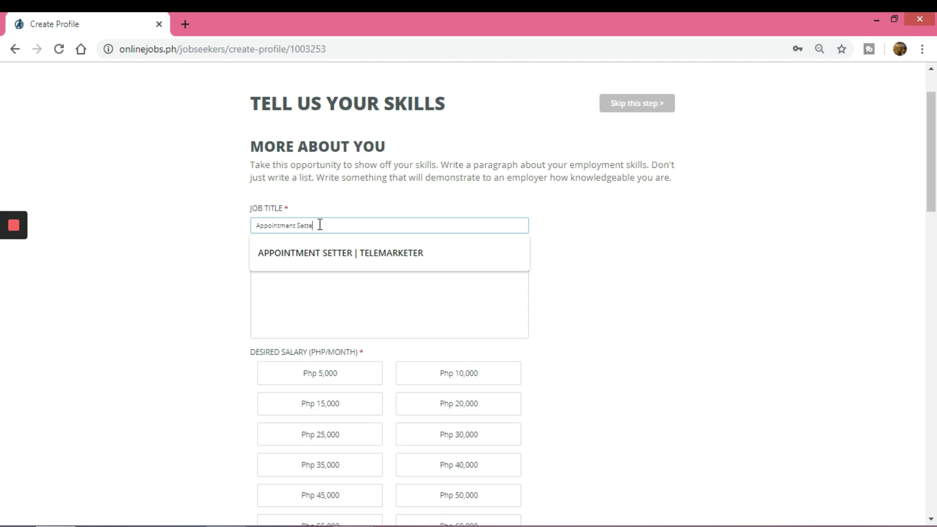
left_click(176, 234)
Step: Enter Cold Calling and Lead Generation as the skills summary
left_click(284, 288)
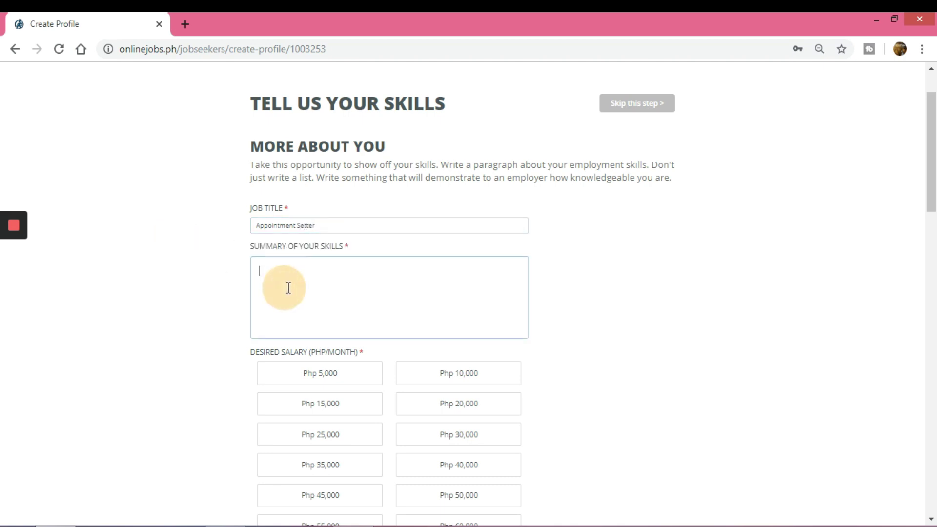
left_click(323, 225)
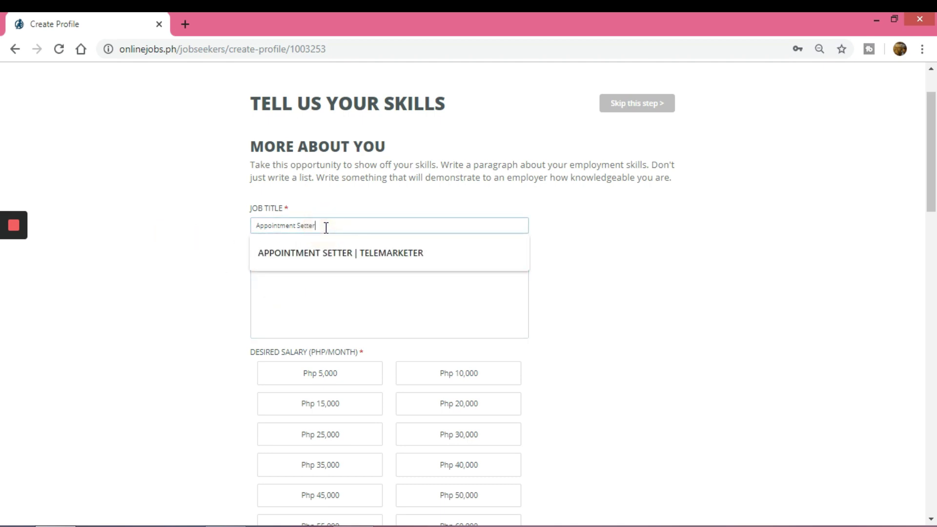
left_click(120, 303)
left_click(278, 273)
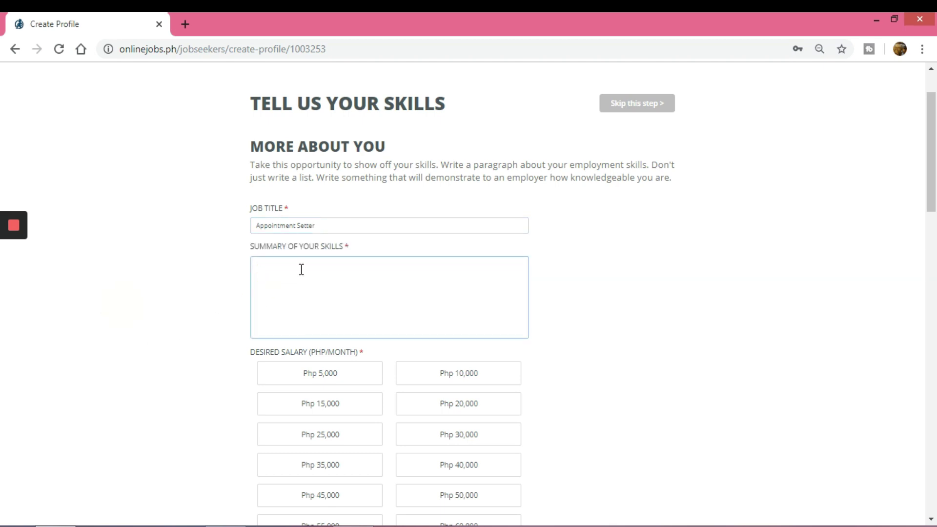
type("Cold Call")
type("ing")
type("Lead G")
type("eneg")
type("ration")
Step: Set the desired monthly salary to Php 40,000 instead of Php 50,000
left_click(105, 319)
scroll(580, 351, "down", 6)
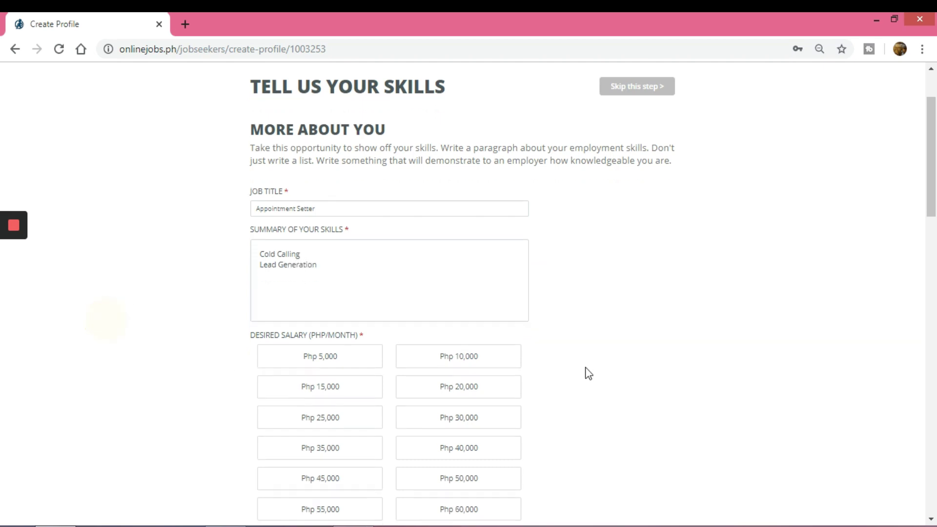
scroll(557, 286, "up", 3)
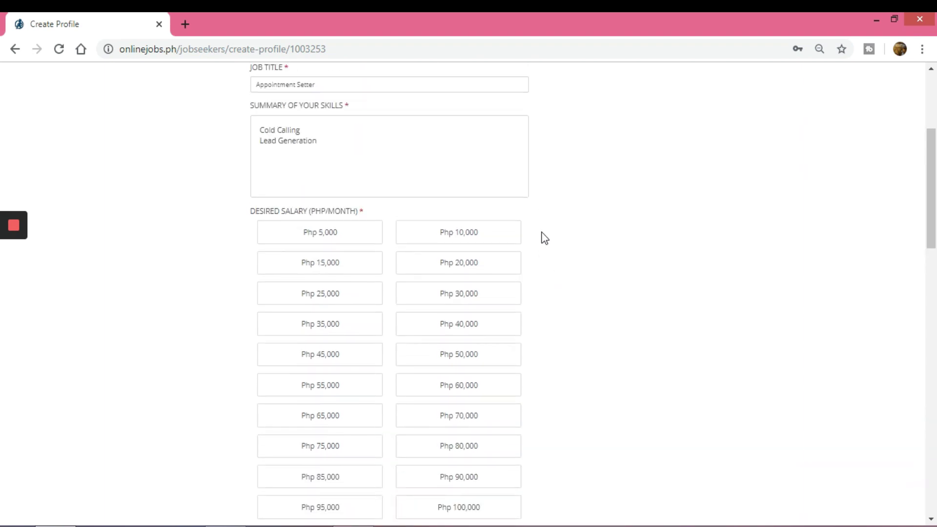
left_click(507, 361)
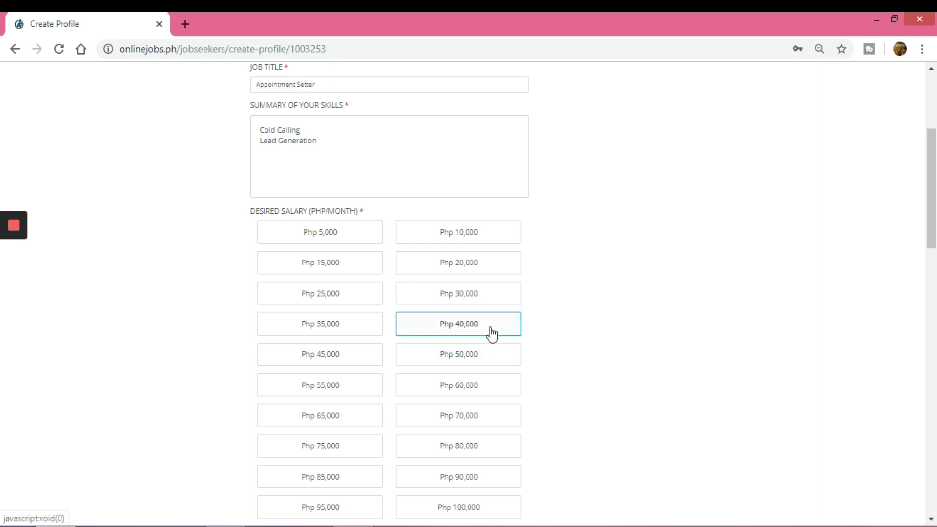
left_click(494, 333)
Step: Set highest education to Bachelors degree
scroll(554, 366, "down", 1)
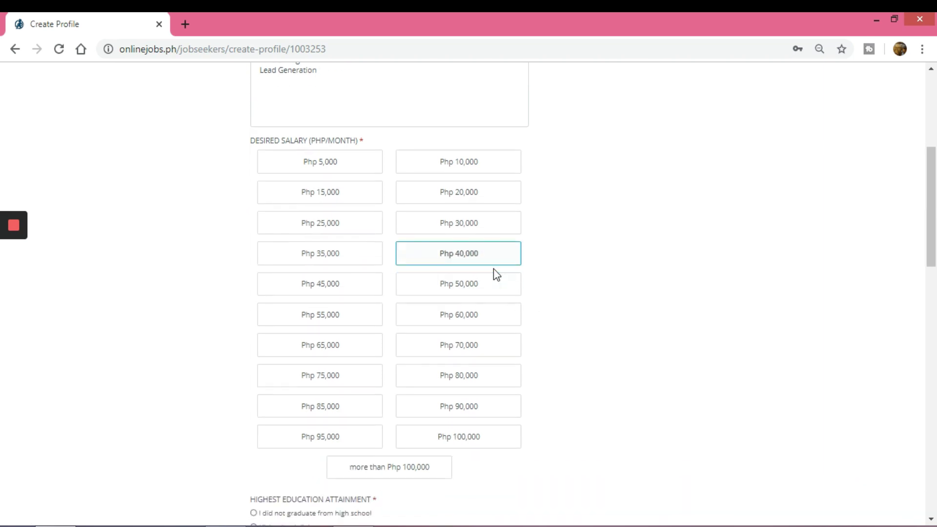
scroll(498, 303, "down", 3)
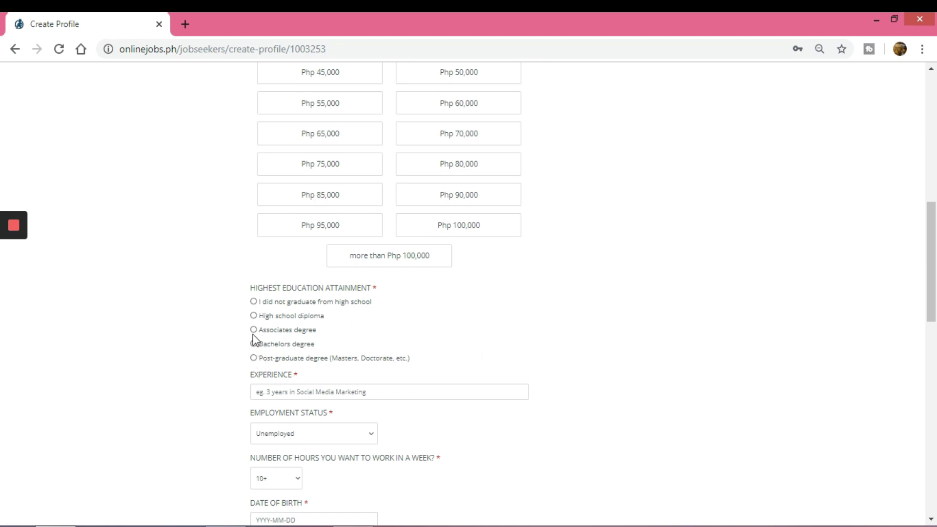
left_click(251, 336)
scroll(541, 373, "down", 1)
left_click(253, 275)
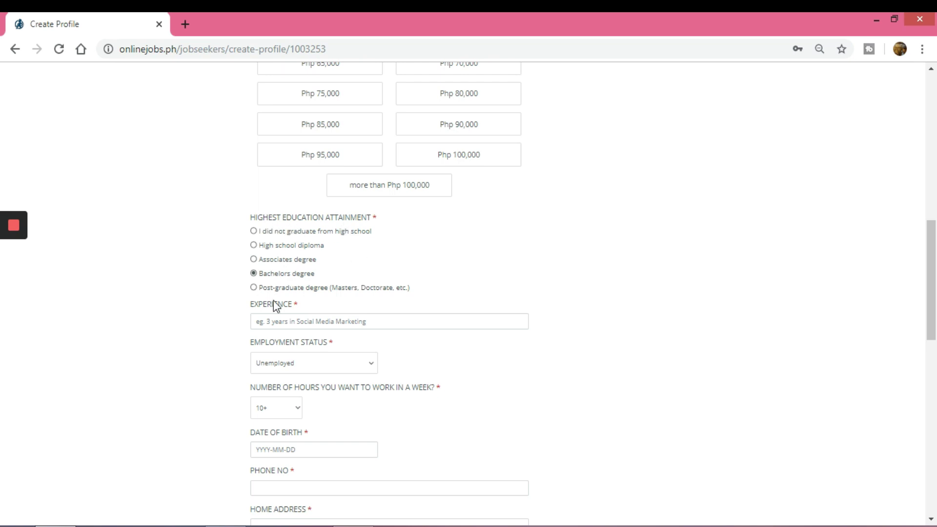
Step: Enter 1 year Appointment Setter as the experience
left_click(285, 321)
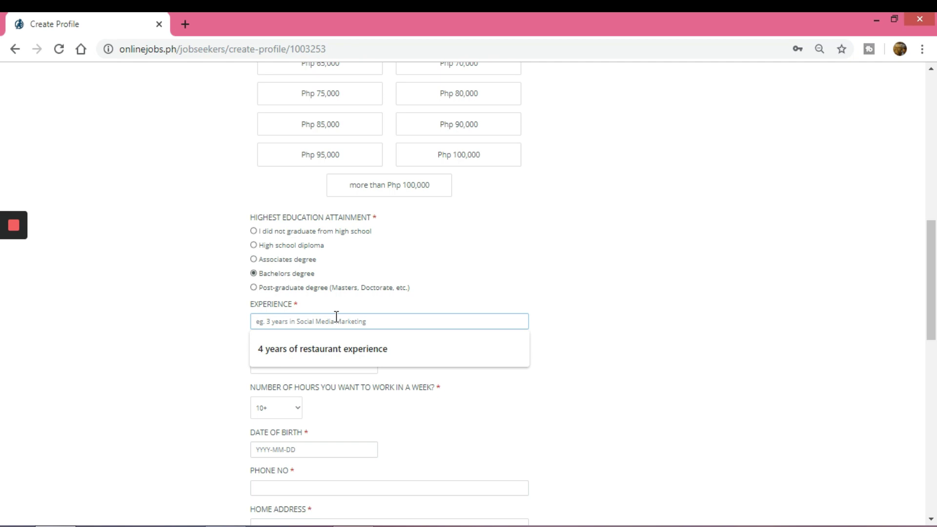
type("5")
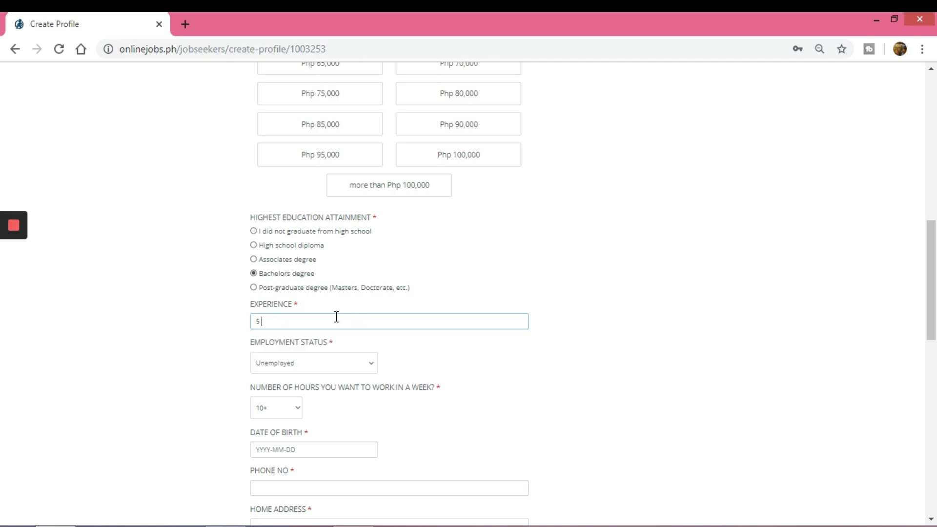
type(" years Appointmemb")
key("ctrl+a")
type("1 year Appointment Setter")
left_click(342, 364)
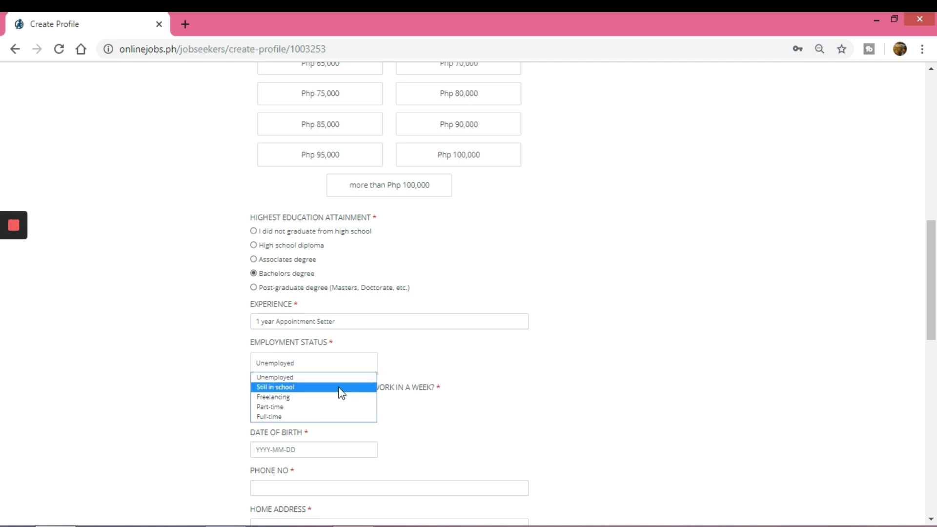
Step: Set employment status to Full-time and weekly hours to 40+
left_click(330, 416)
left_click(546, 408)
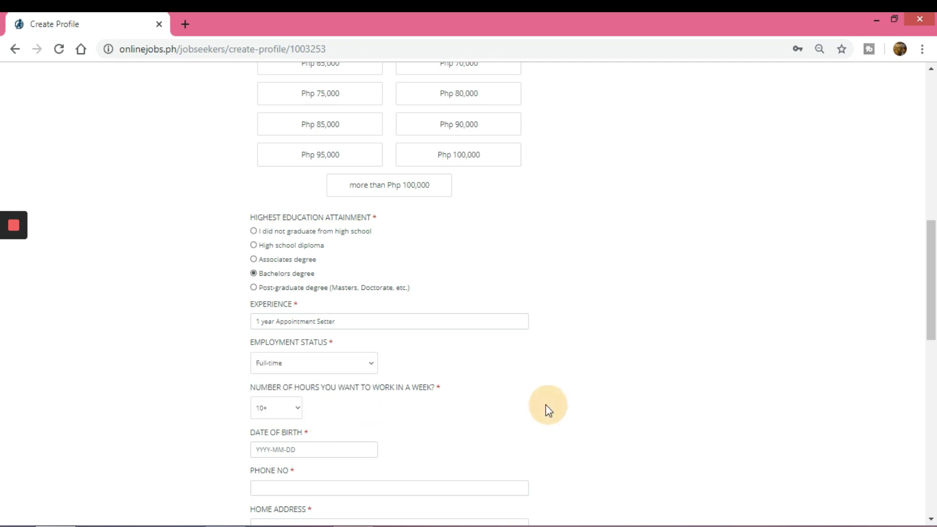
scroll(439, 371, "down", 3)
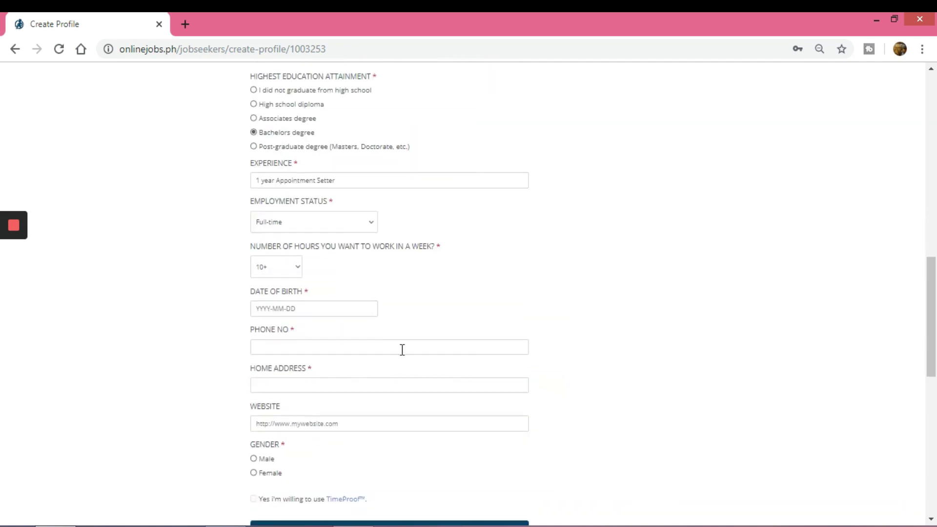
left_click(300, 270)
left_click(290, 312)
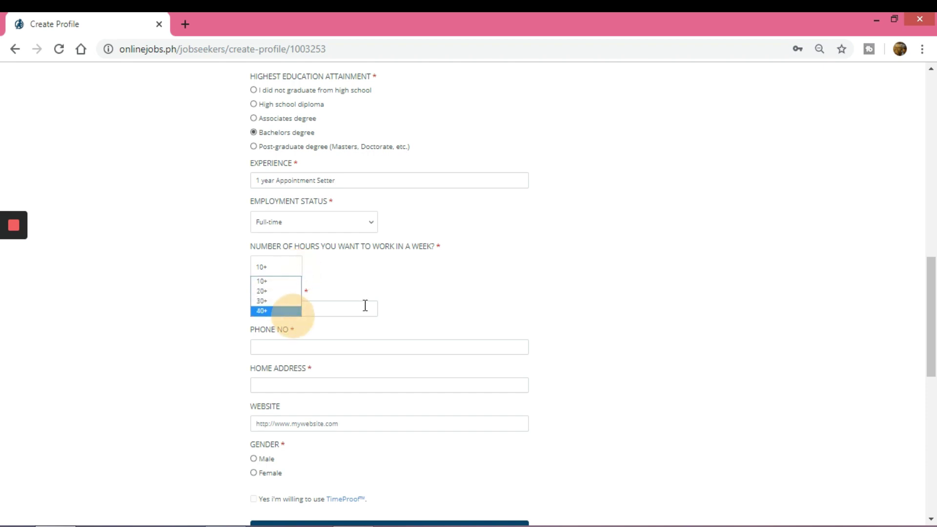
left_click(297, 311)
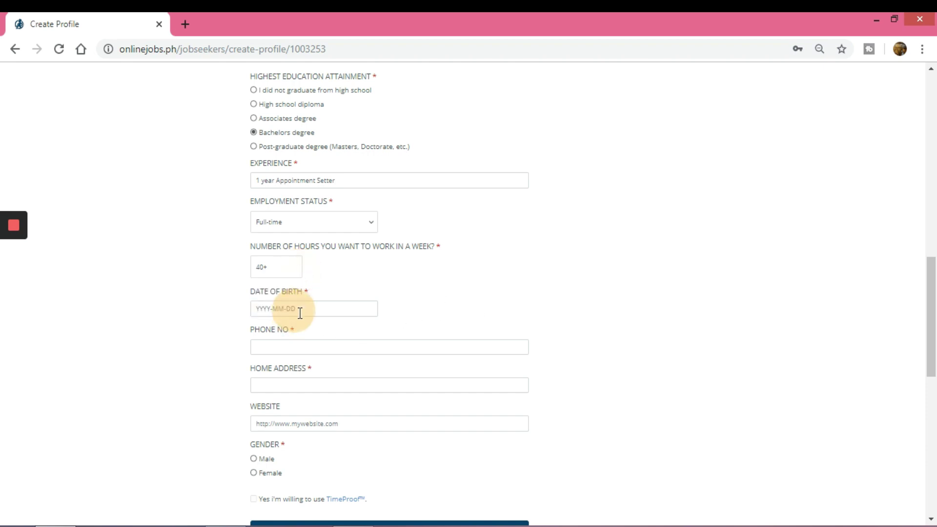
left_click(288, 308)
left_click(306, 336)
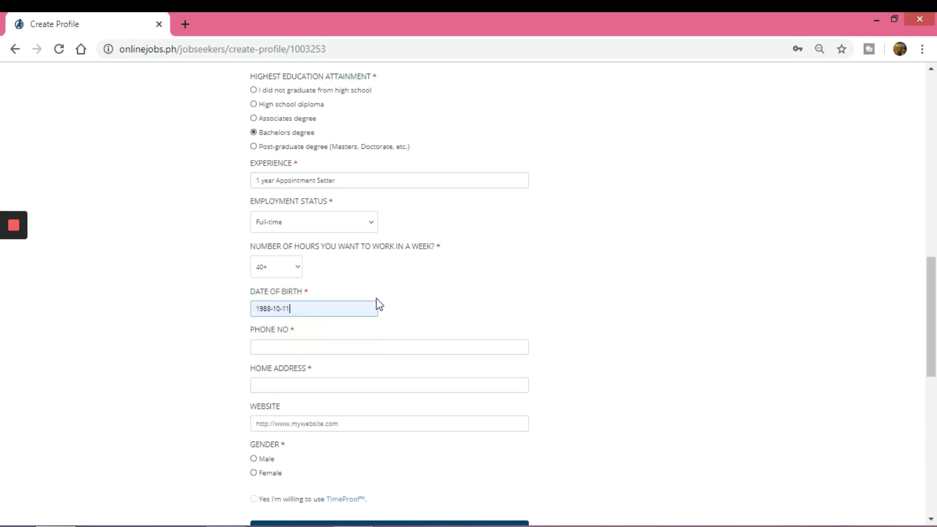
scroll(366, 288, "down", 1)
left_click(307, 268)
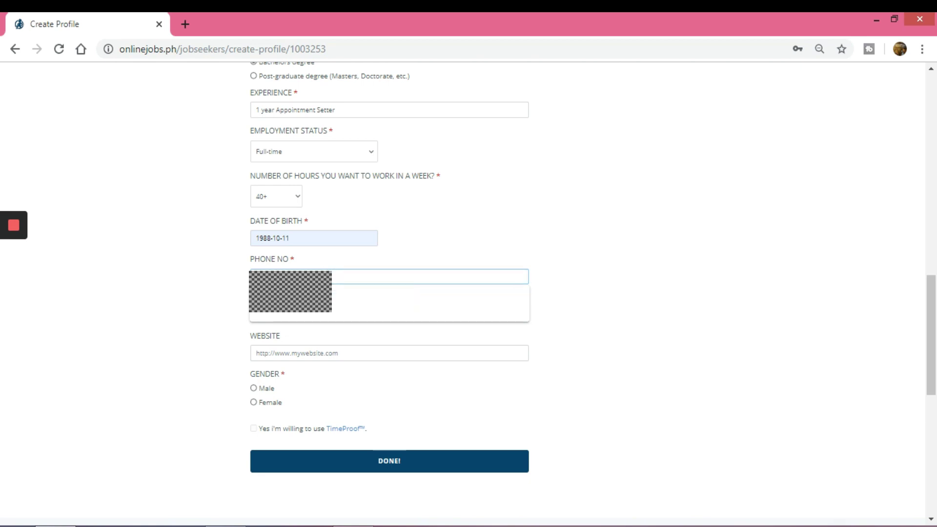
left_click(313, 315)
Step: Fill the home address from the saved address suggestion
left_click(313, 315)
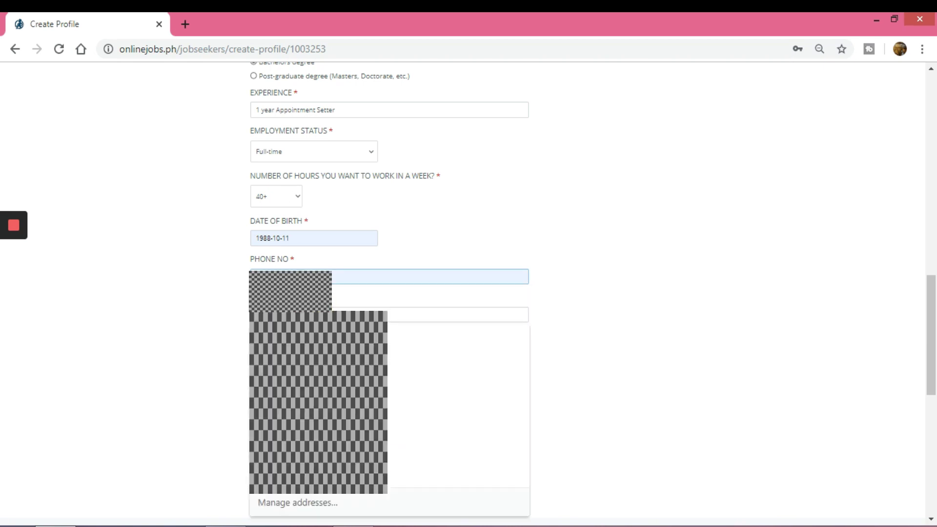
left_click(318, 341)
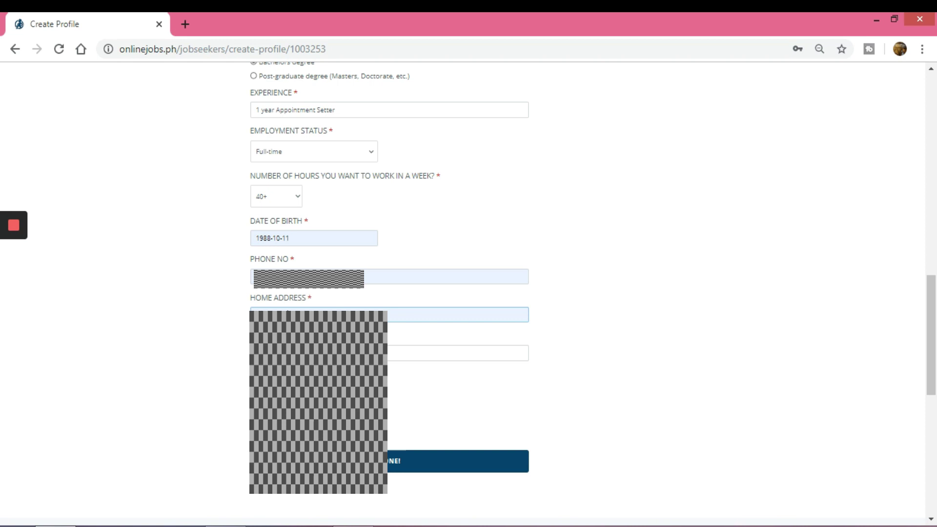
left_click(254, 312)
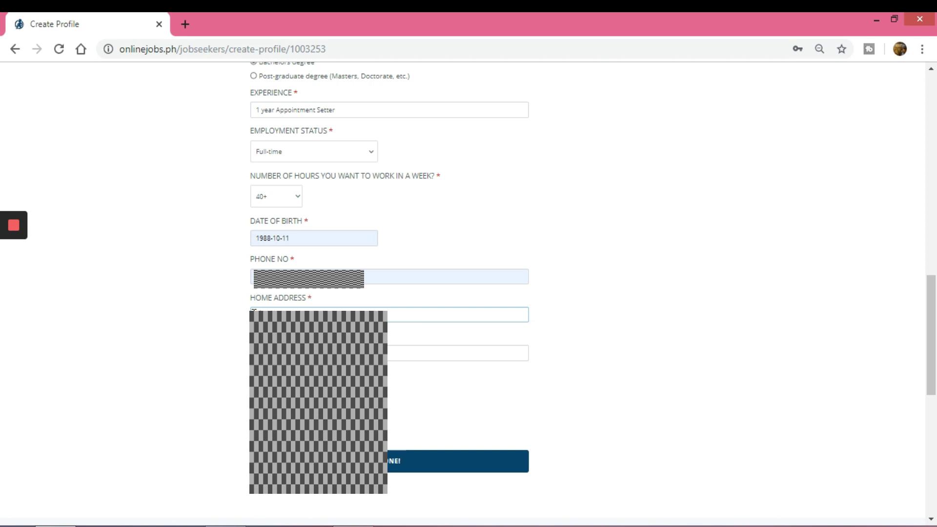
left_click(272, 303)
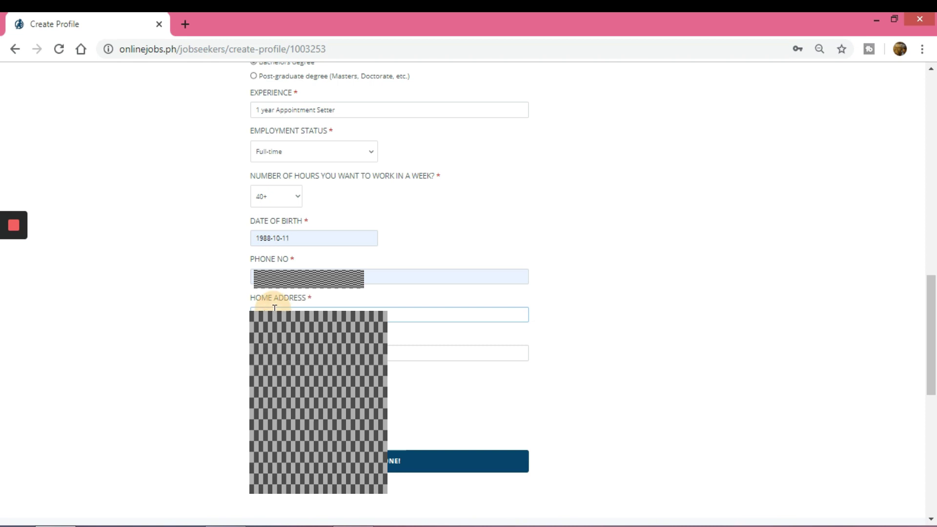
left_click(309, 312)
left_click(390, 341)
left_click(410, 358)
Step: Select Female gender, agree to use TimeProof, and submit the profile
left_click(253, 403)
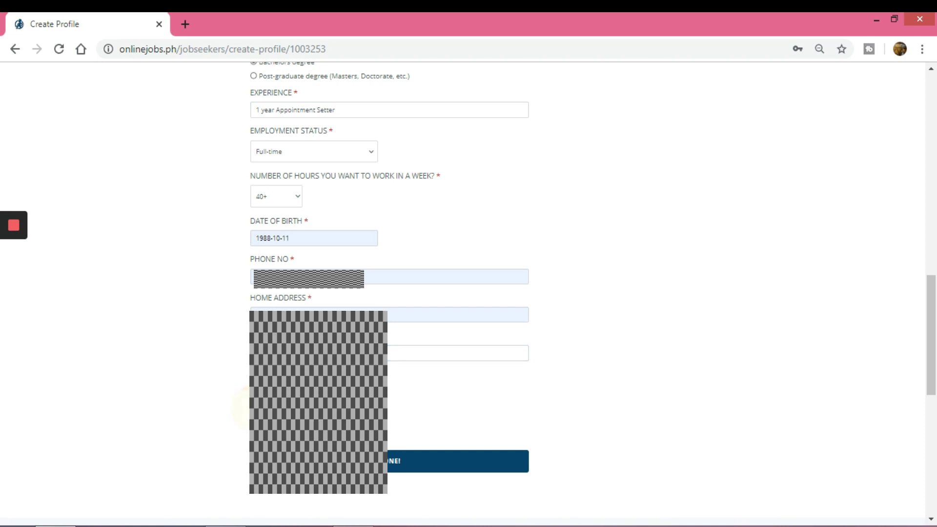
left_click(253, 403)
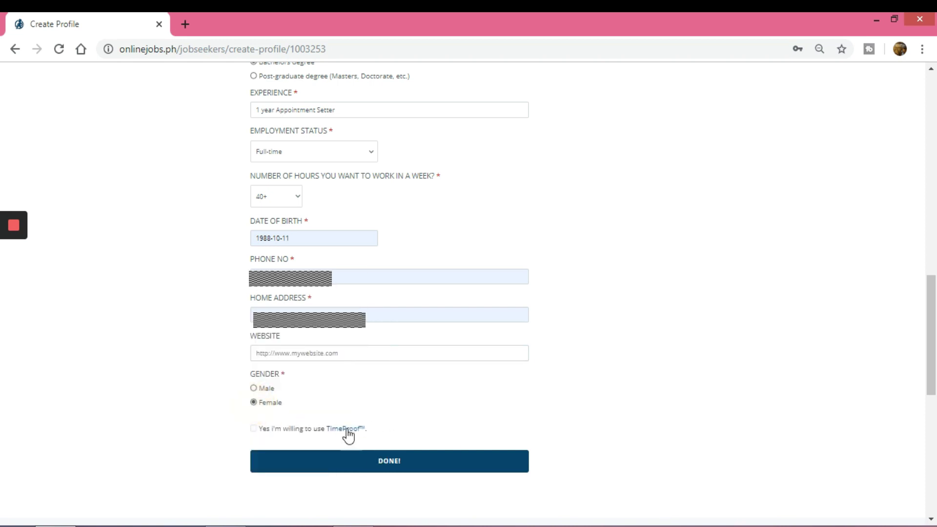
left_click(253, 429)
scroll(531, 375, "down", 3)
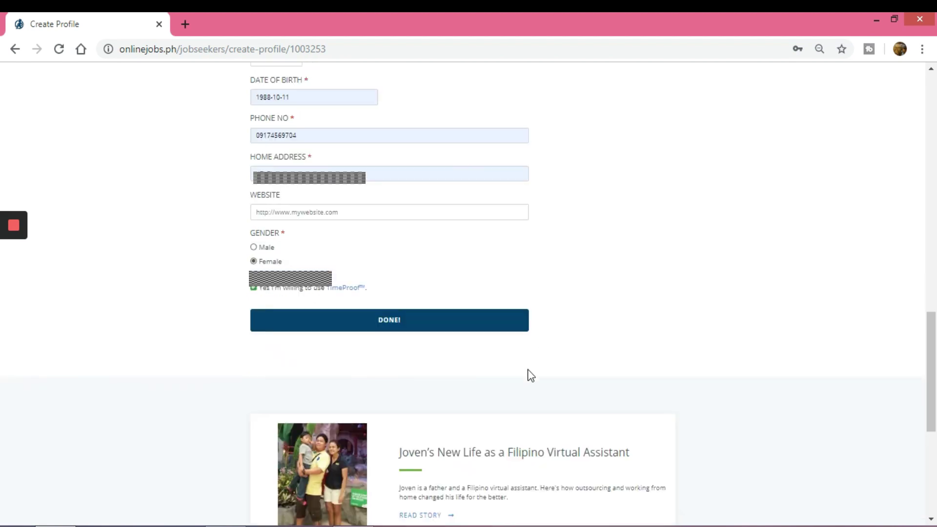
scroll(561, 332, "up", 1)
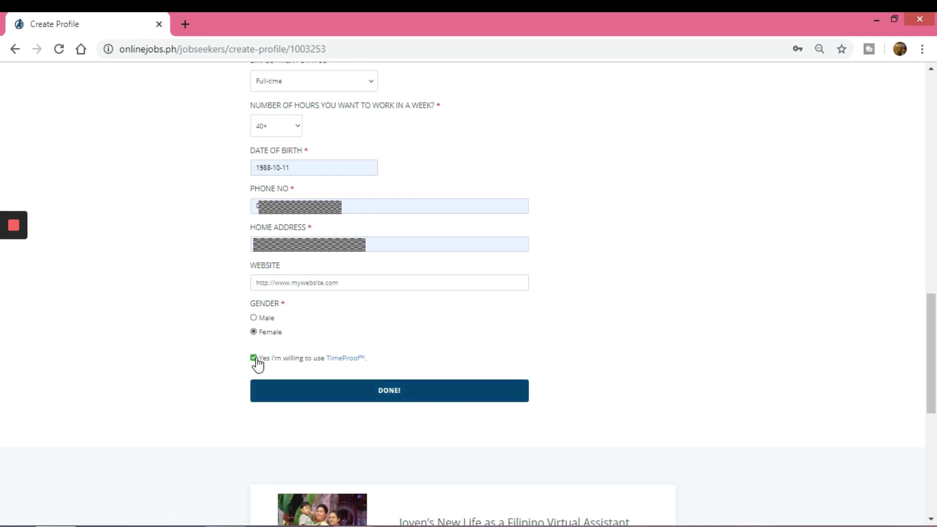
left_click(381, 393)
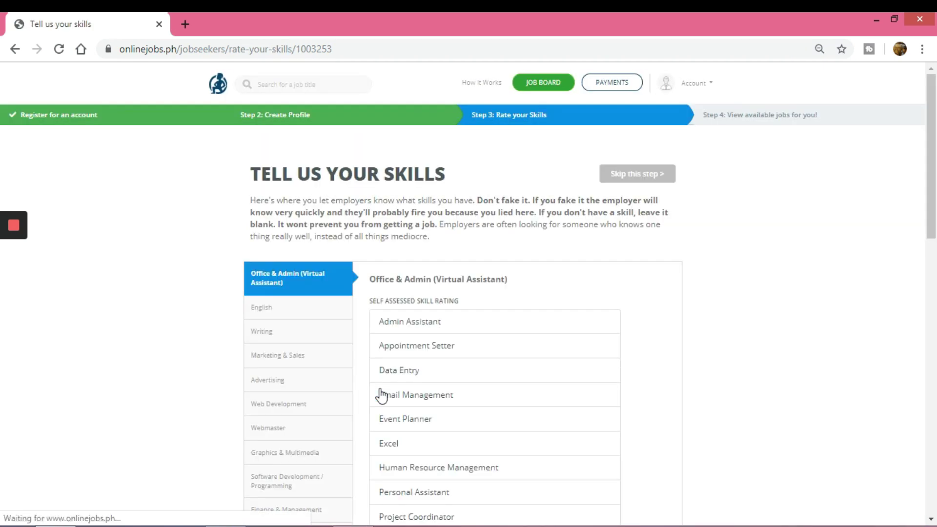
Step: Give Admin Assistant, Appointment Setter and Data Entry 5 stars, Excel 4 and Email Management 3
scroll(479, 272, "down", 3)
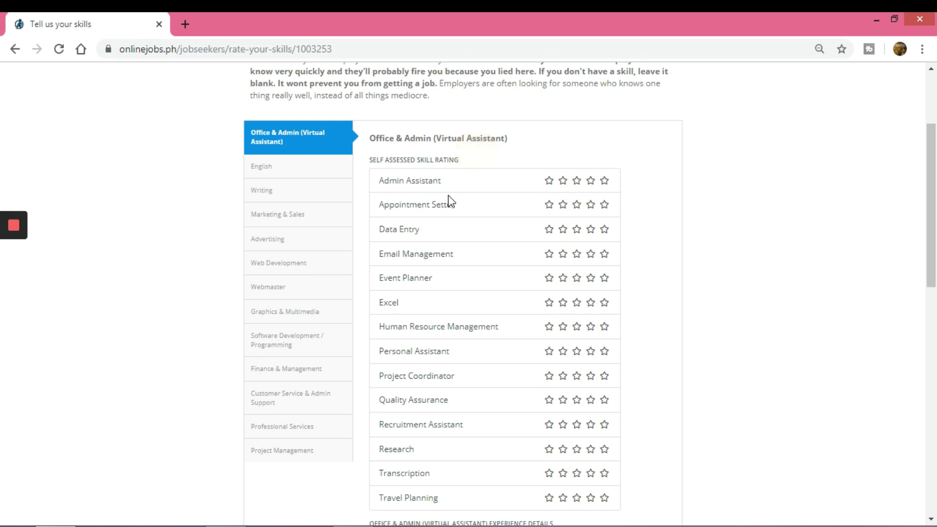
scroll(476, 260, "down", 2)
left_click(605, 113)
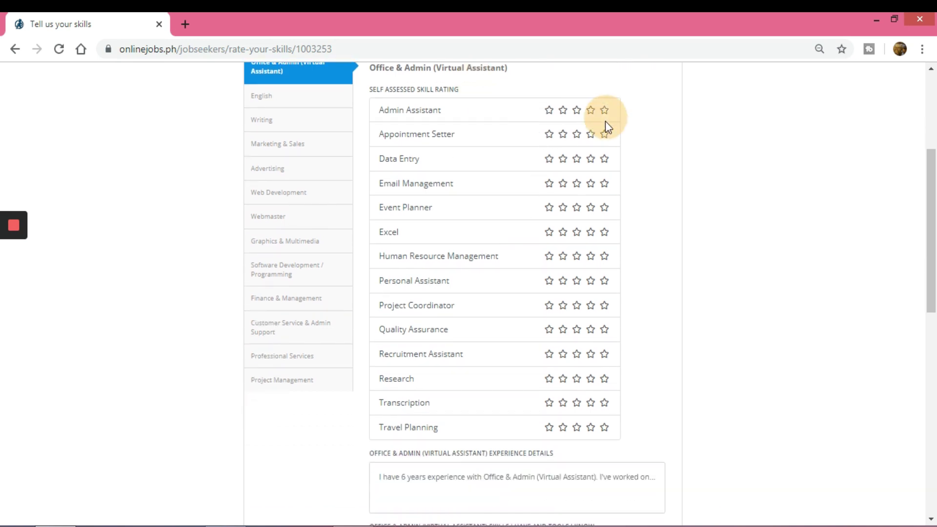
left_click(604, 114)
left_click(604, 134)
left_click(604, 159)
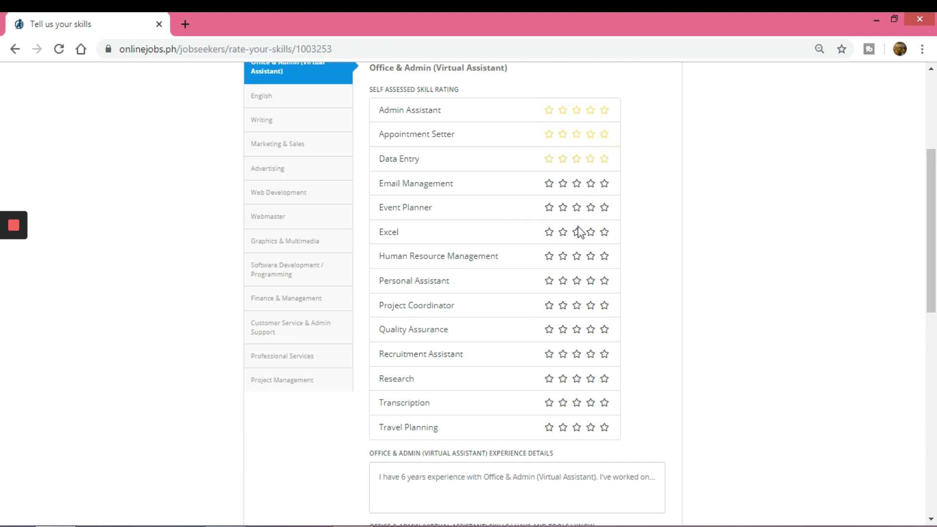
left_click(591, 232)
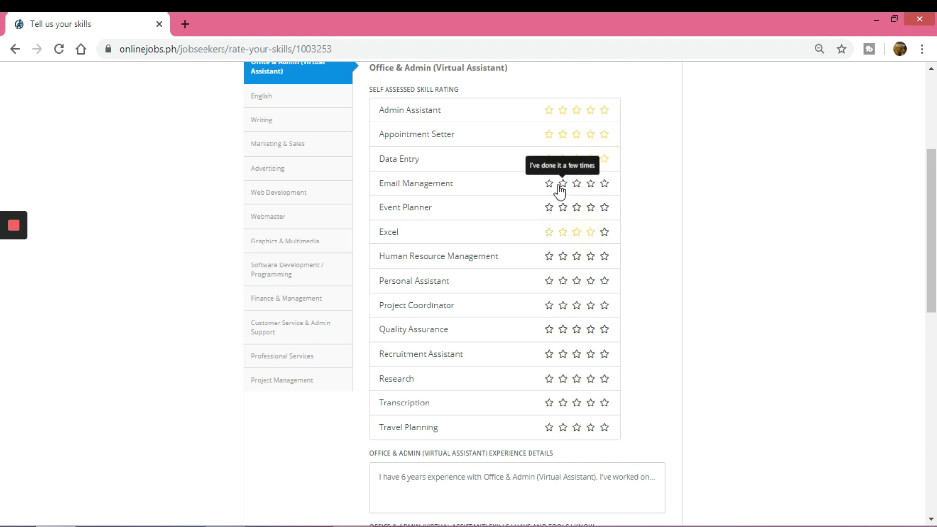
left_click(577, 183)
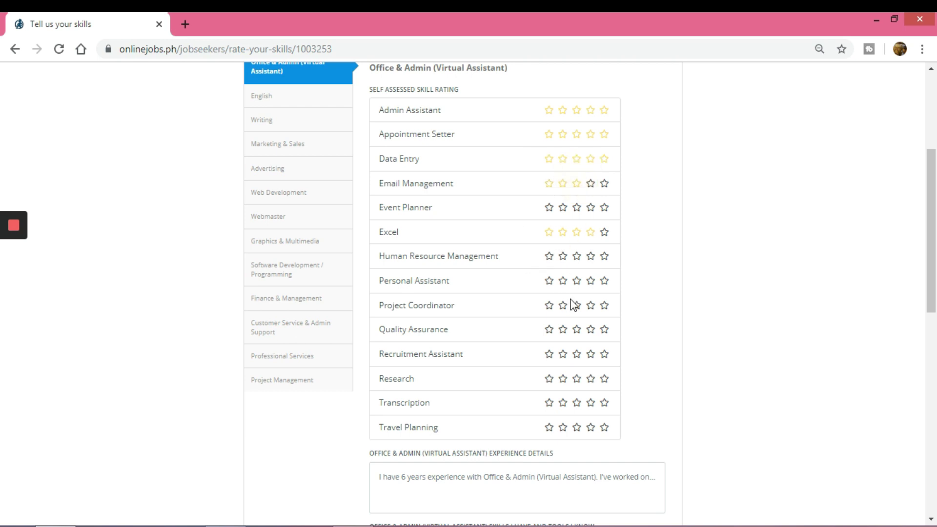
scroll(572, 303, "down", 3)
left_click(493, 339)
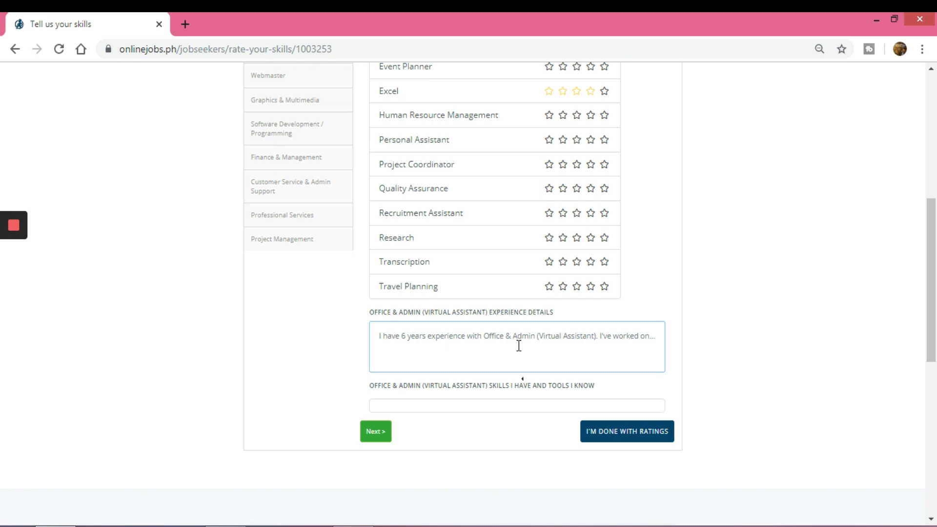
Step: Enter the one-year experience detail, add Google Sheet and Skype skill tags, and finish ratings
type("1")
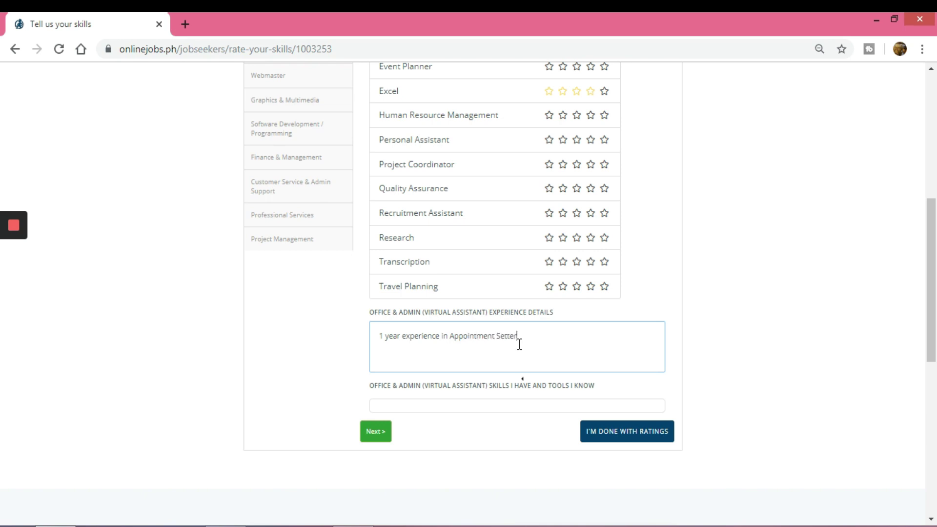
left_click(440, 407)
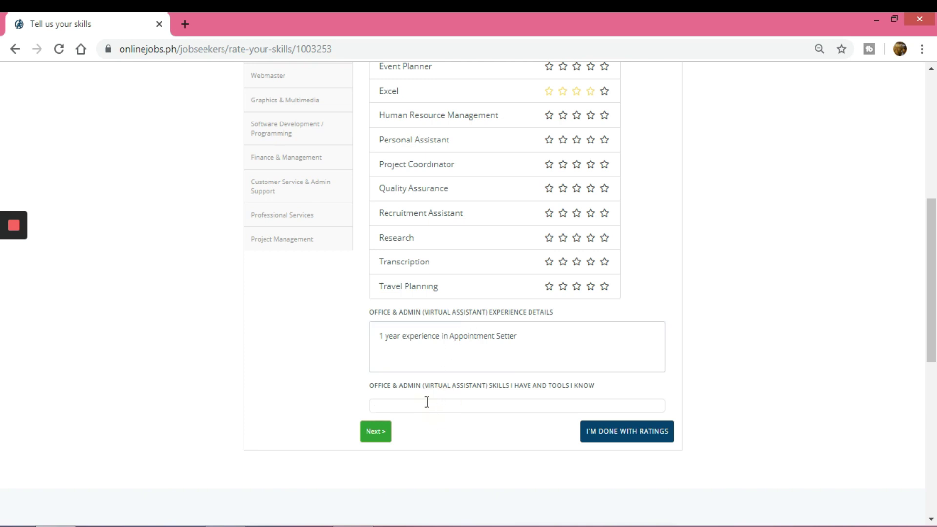
type("Google Di")
key("BackSpace")
key("Return")
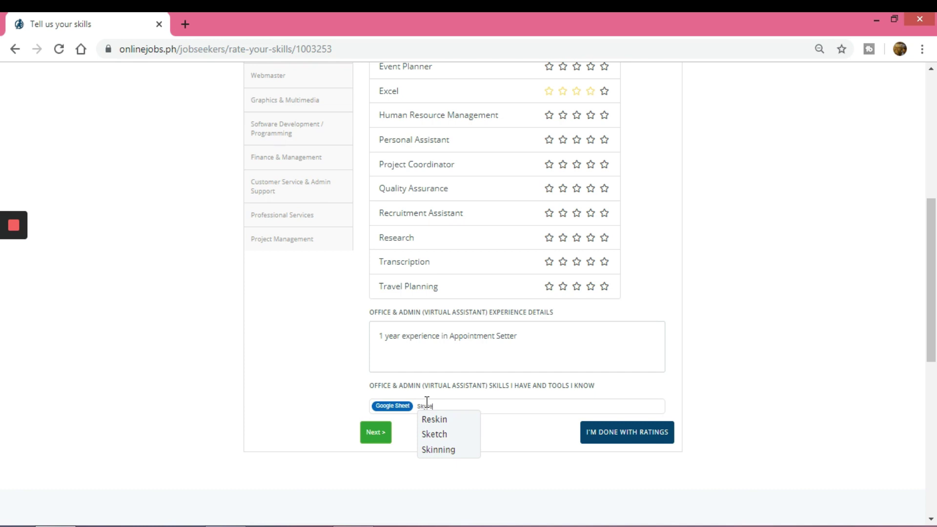
key("Return")
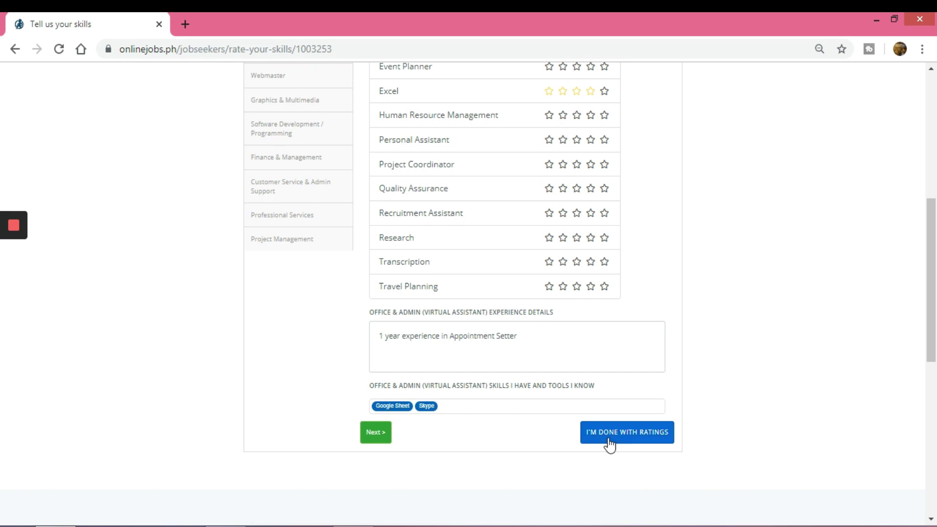
left_click(639, 445)
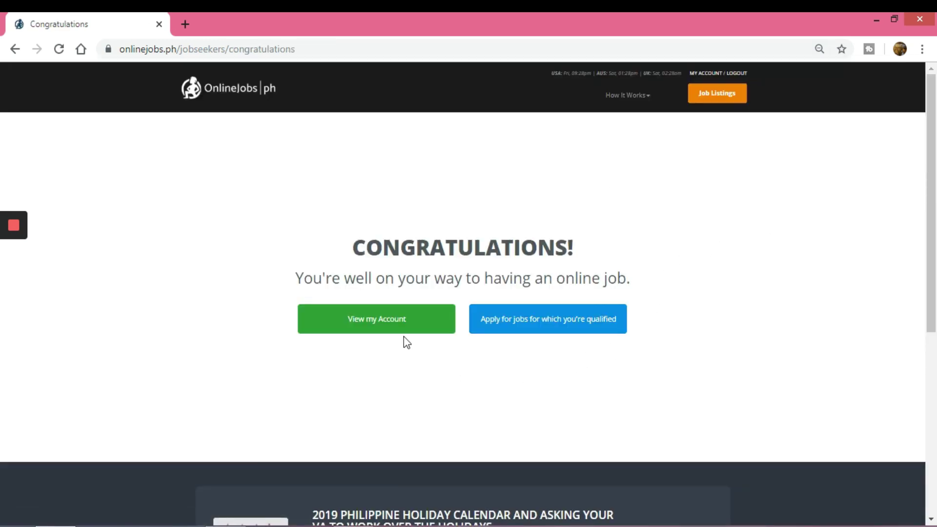
Step: Review the completed profile on My Account, then go to the Job Board
left_click(410, 322)
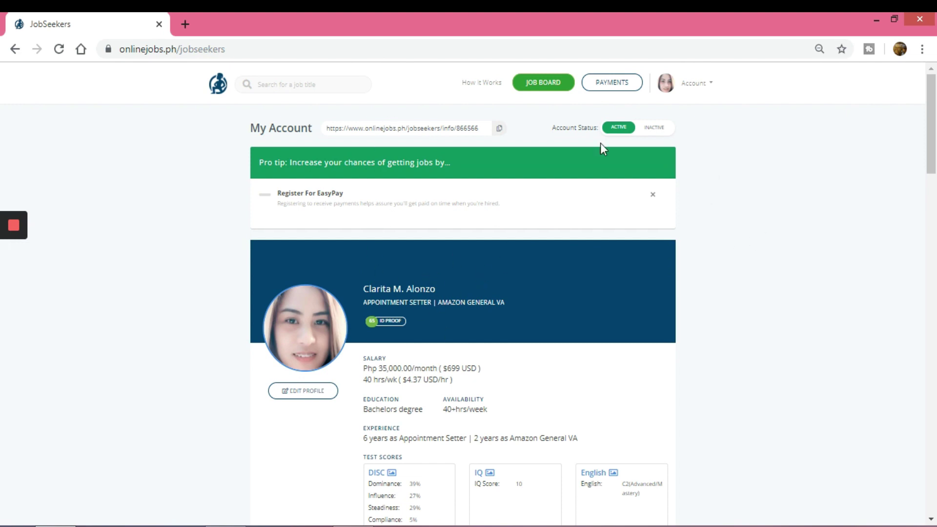
scroll(705, 212, "down", 2)
scroll(705, 213, "up", 2)
scroll(624, 149, "down", 4)
scroll(631, 154, "up", 1)
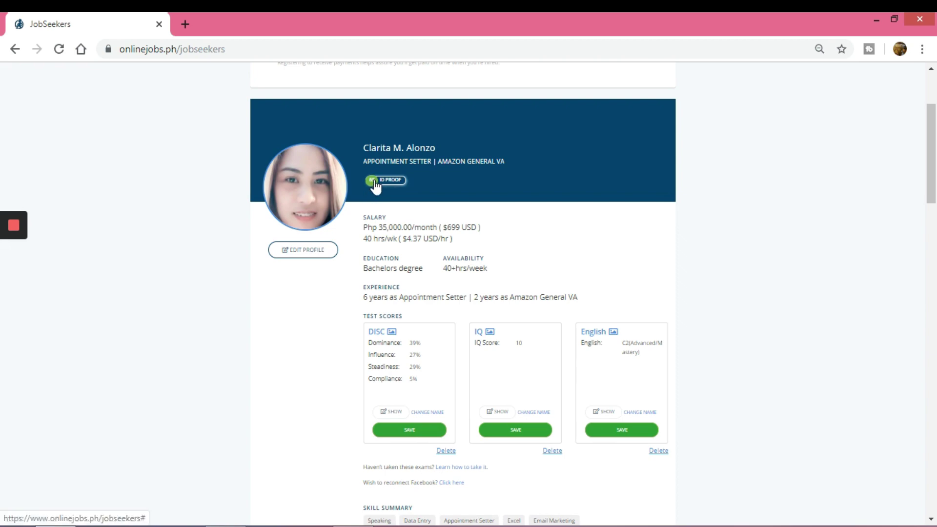
scroll(426, 447, "up", 2)
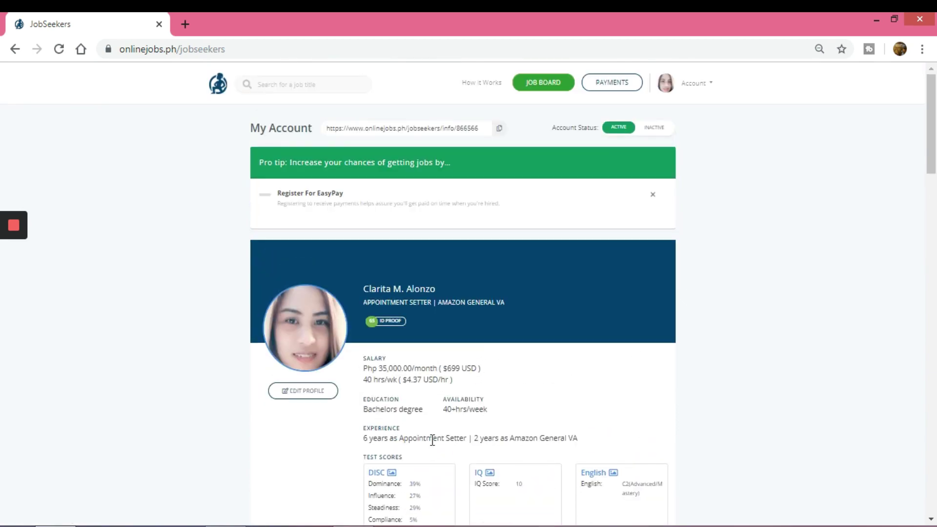
left_click(535, 88)
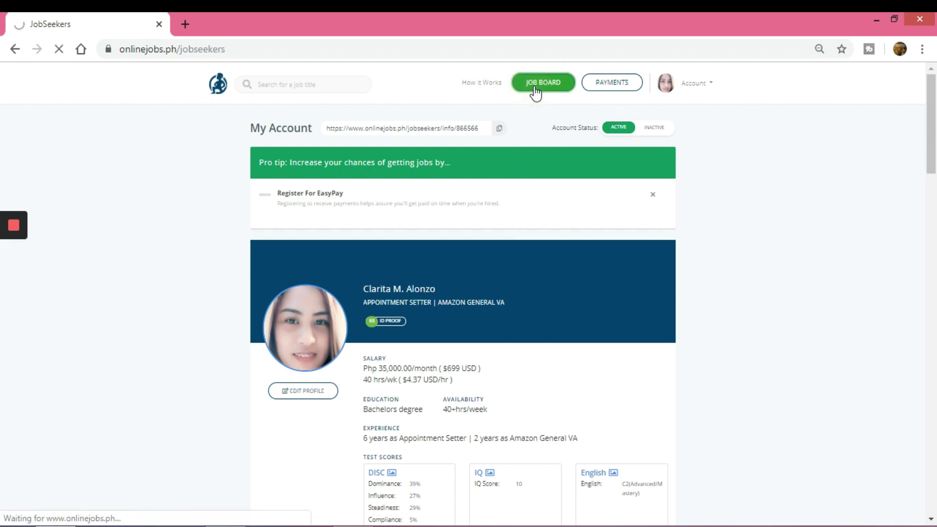
Step: Show the full list of all job posts
scroll(481, 217, "down", 3)
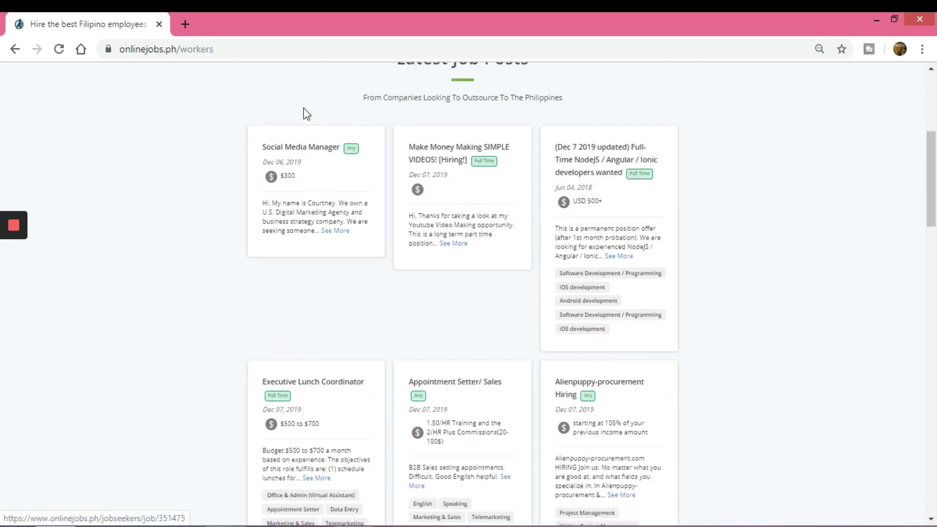
scroll(326, 182, "up", 3)
scroll(732, 254, "down", 2)
scroll(730, 312, "up", 2)
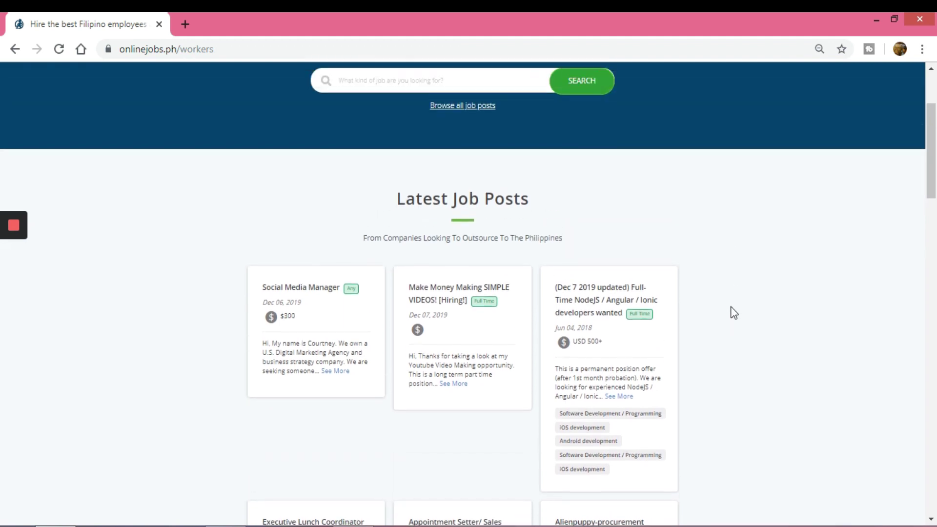
left_click(477, 109)
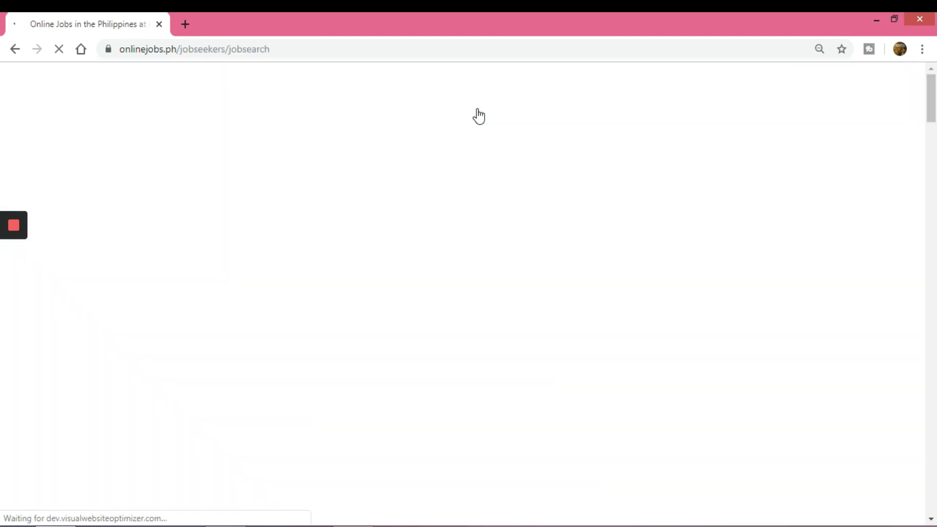
scroll(532, 324, "down", 3)
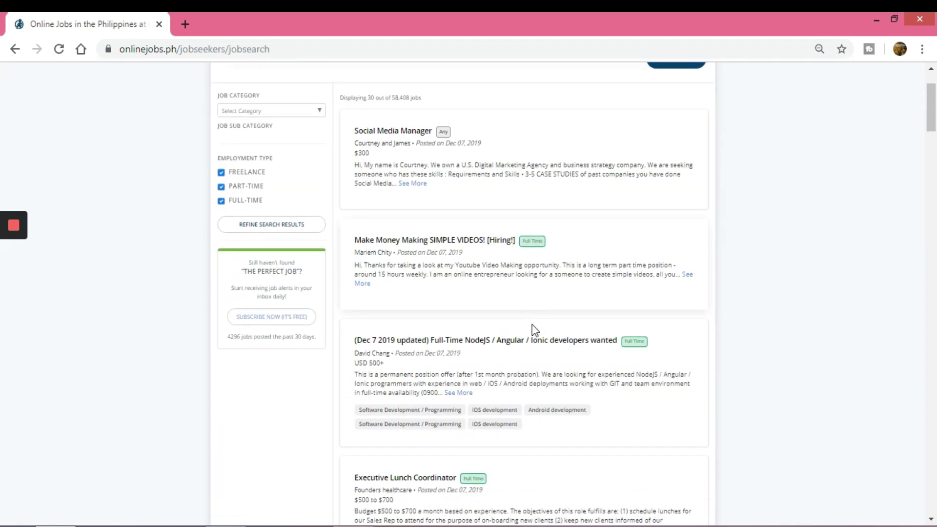
scroll(581, 383, "down", 2)
scroll(584, 382, "up", 5)
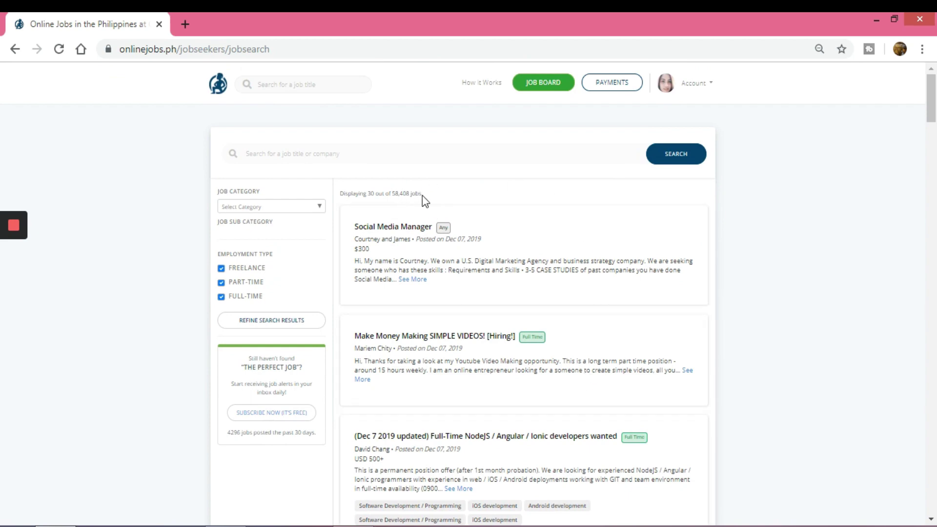
Step: Zoom the listings in and open the Social Media Manager job post
key("ctrl+plus")
key("ctrl+plus")
key("ctrl+plus")
key("ctrl+plus")
key("ctrl+plus")
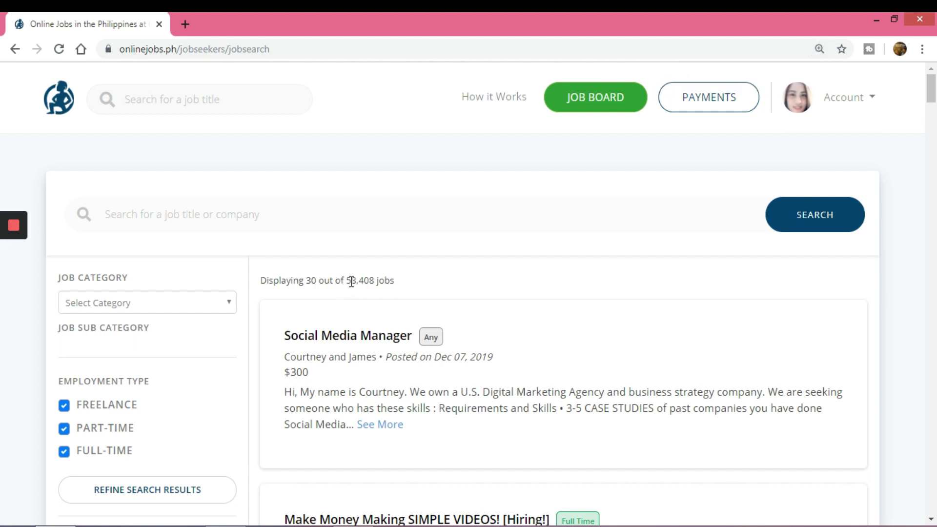
left_click_drag(356, 282, 374, 281)
left_click(419, 283)
scroll(418, 280, "down", 1)
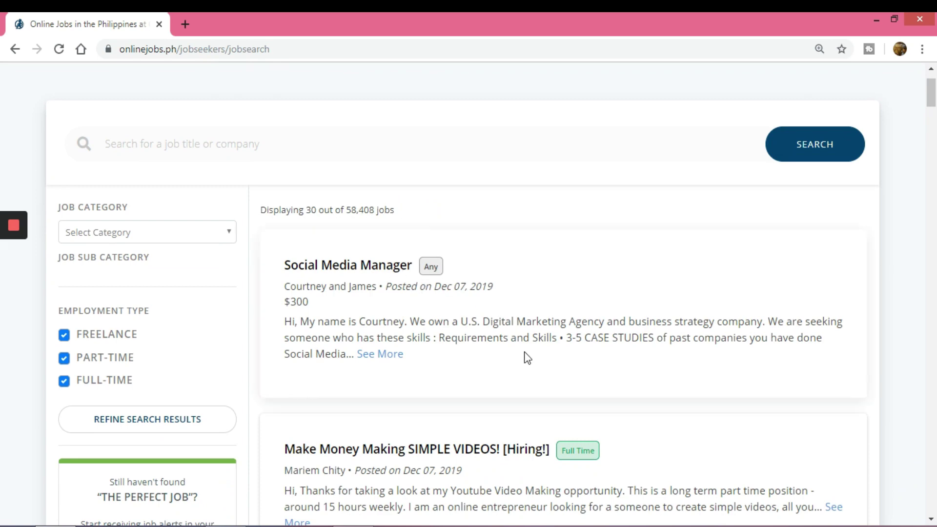
scroll(525, 353, "down", 4)
scroll(517, 349, "up", 3)
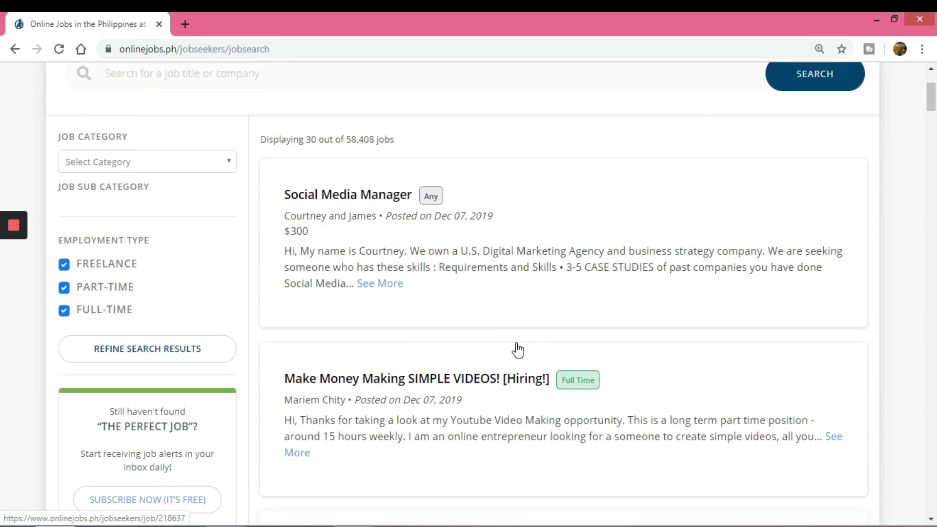
scroll(518, 349, "up", 1)
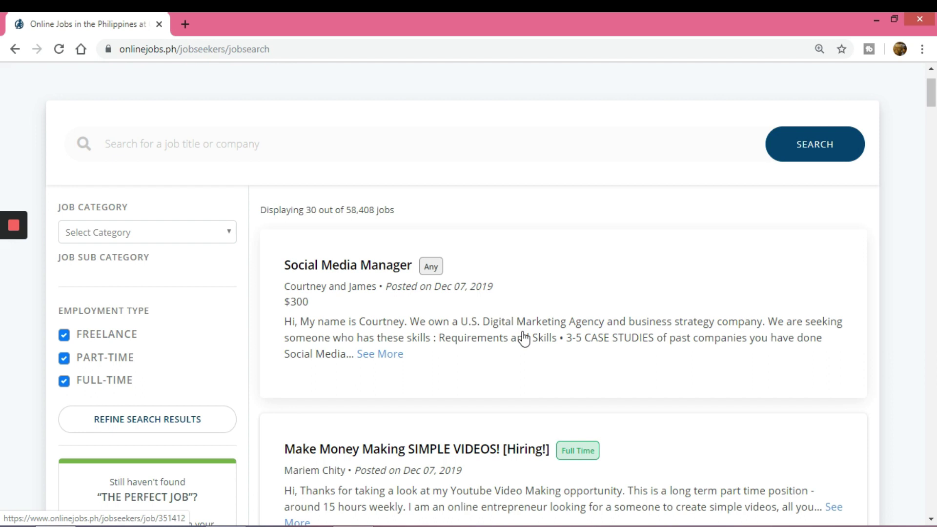
scroll(523, 337, "down", 1)
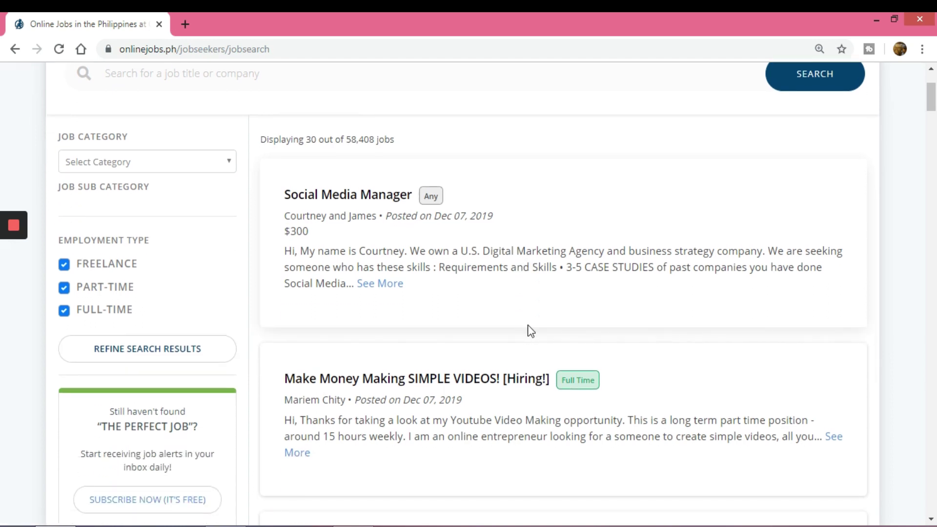
scroll(602, 299, "down", 1)
scroll(303, 215, "up", 1)
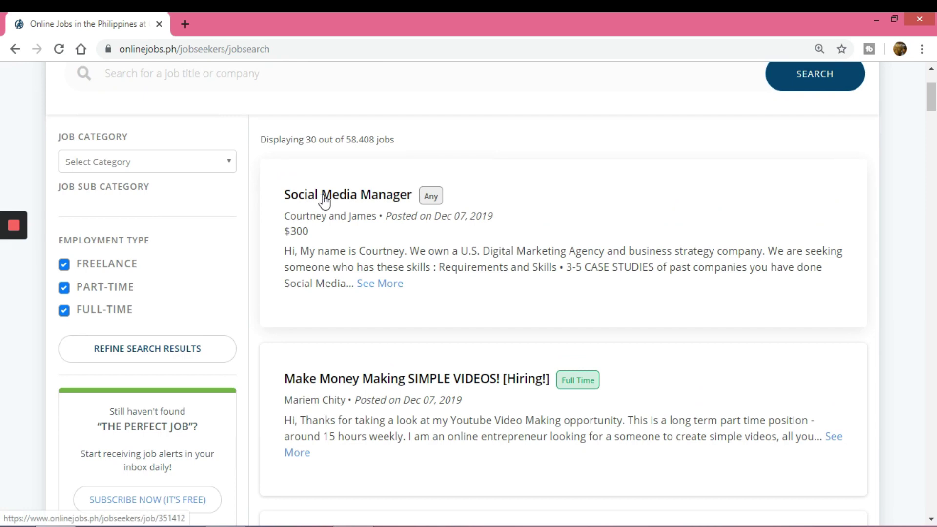
left_click(360, 198)
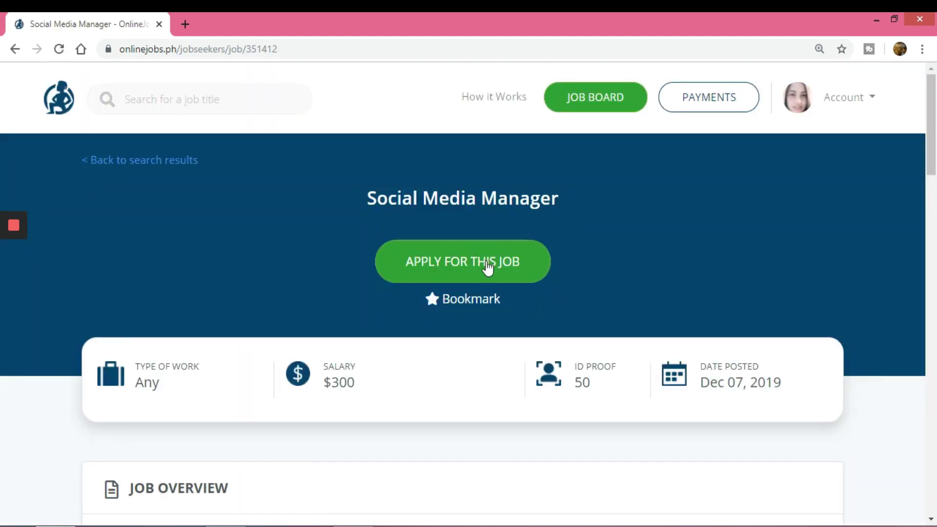
Step: Start an application for this job and zoom out to 90% to fit the form
left_click(487, 266)
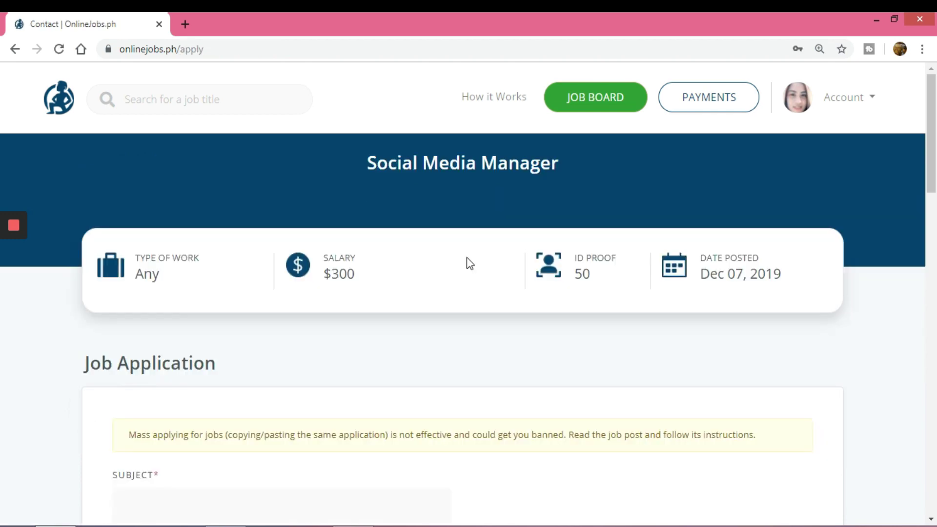
scroll(470, 263, "down", 6)
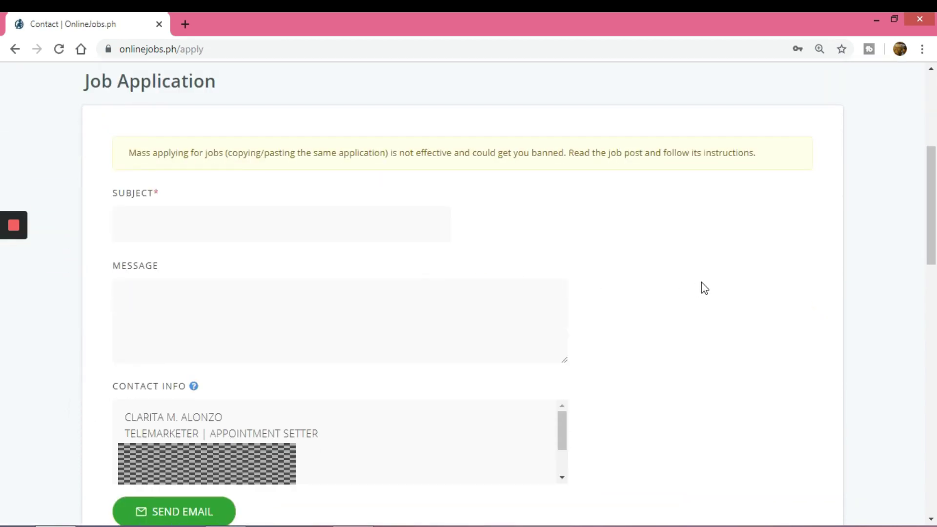
key("ctrl+minus")
key("ctrl+minus")
key("ctrl+minus")
scroll(380, 372, "down", 1)
scroll(374, 373, "up", 1)
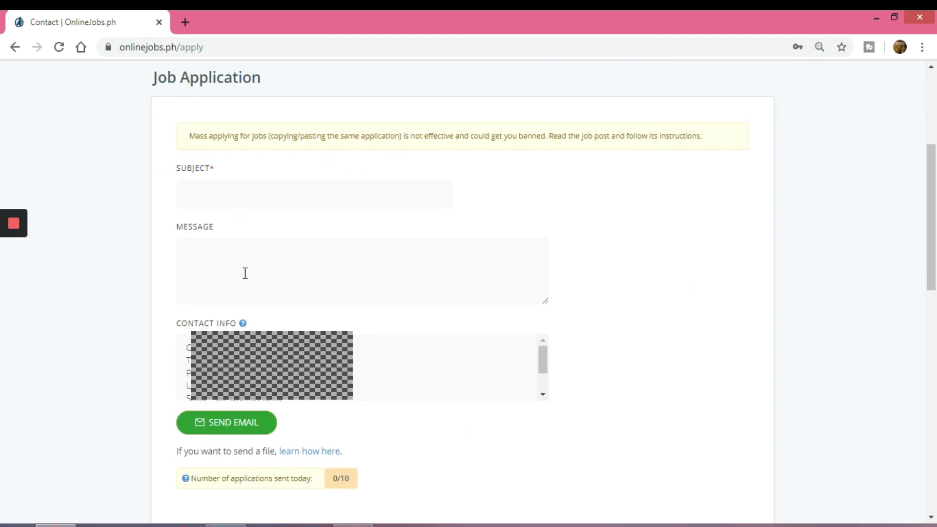
scroll(247, 278, "up", 2)
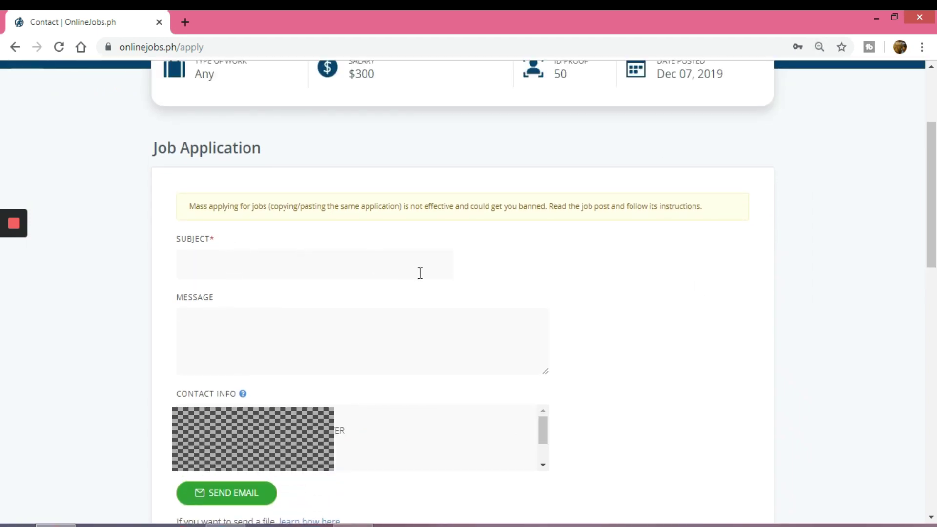
Step: Put the cursor in the Subject field, then in the Message field
left_click(238, 261)
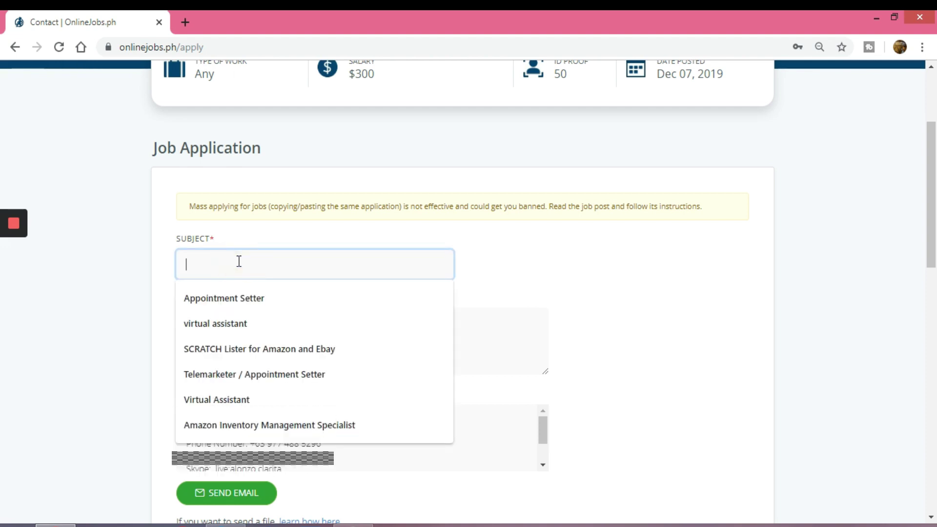
left_click(168, 257)
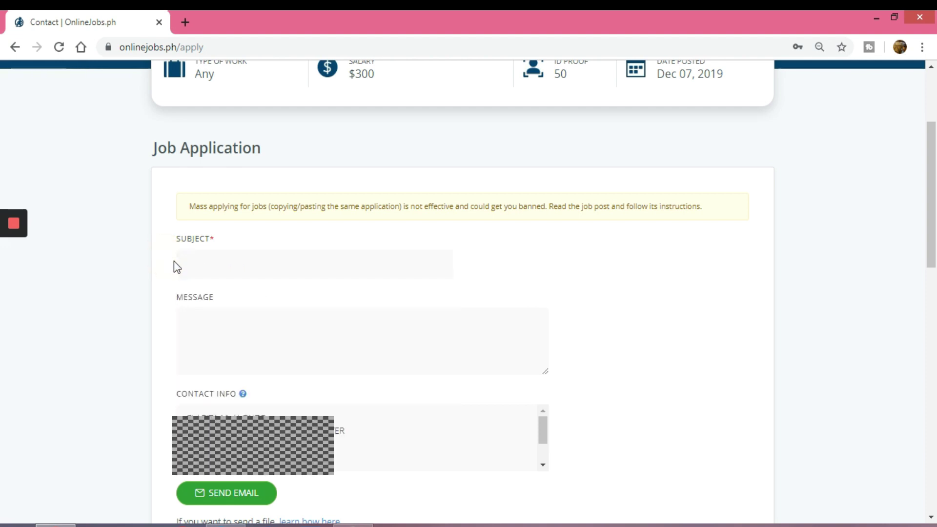
left_click(207, 322)
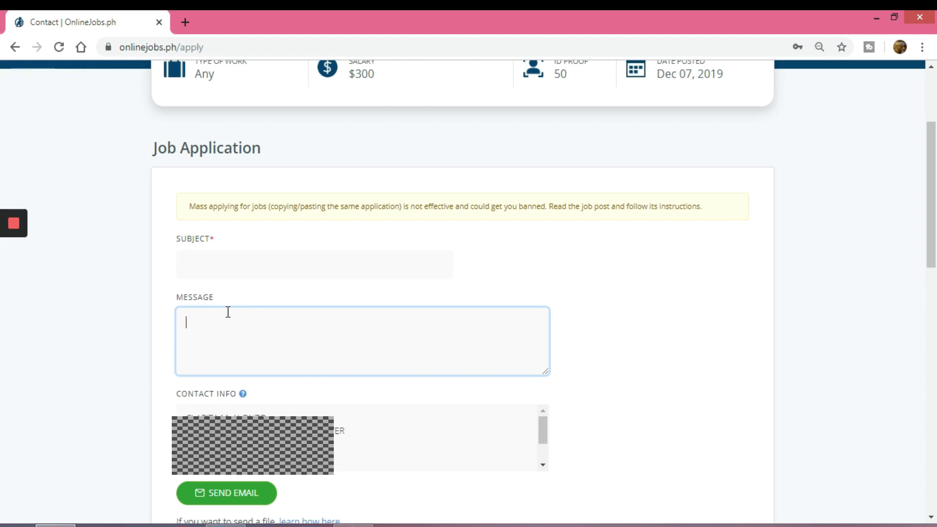
scroll(226, 320, "down", 1)
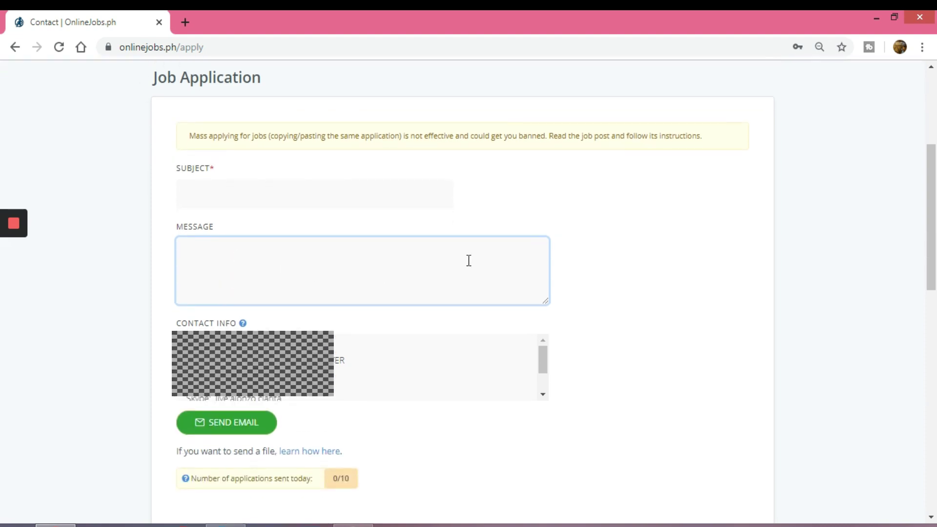
scroll(470, 261, "down", 1)
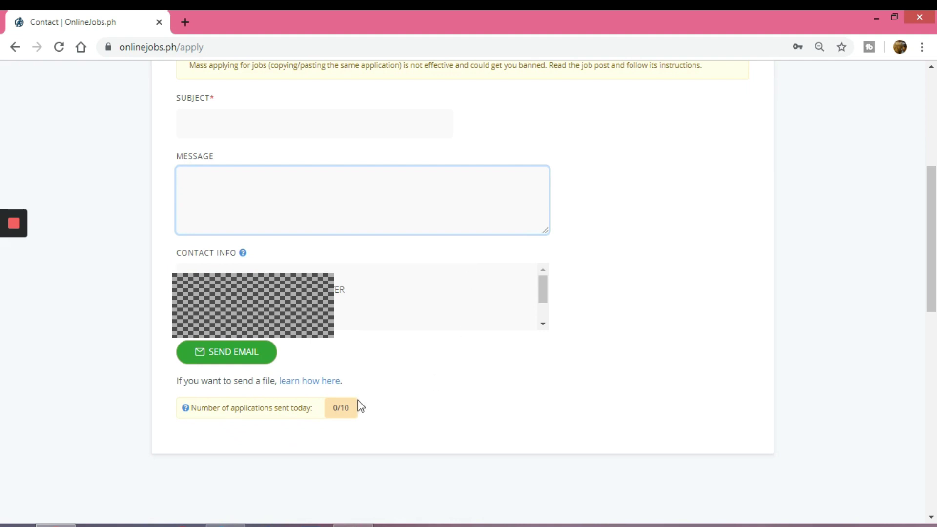